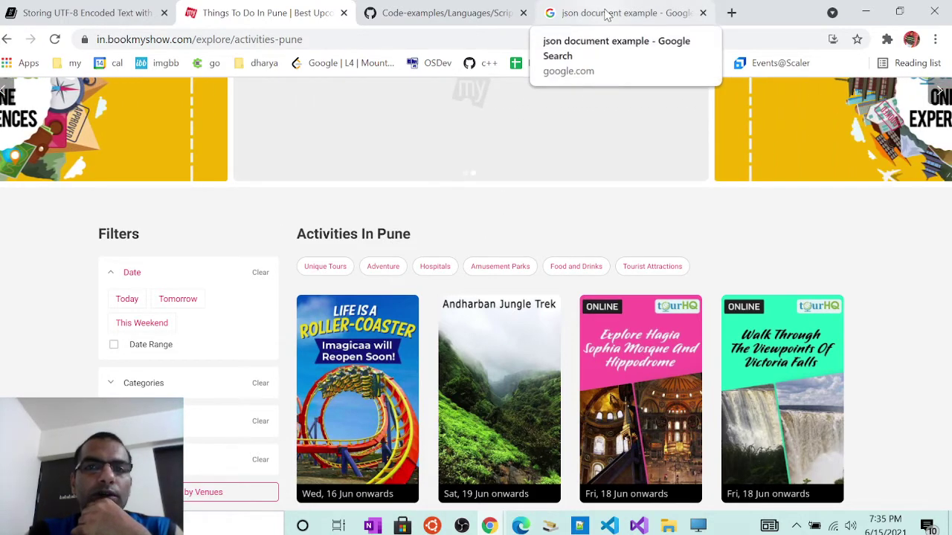
# - Return from the JSON examples to the Pune activities listing and open the Andharban Jungle Trek page
pyautogui.click(604, 13)
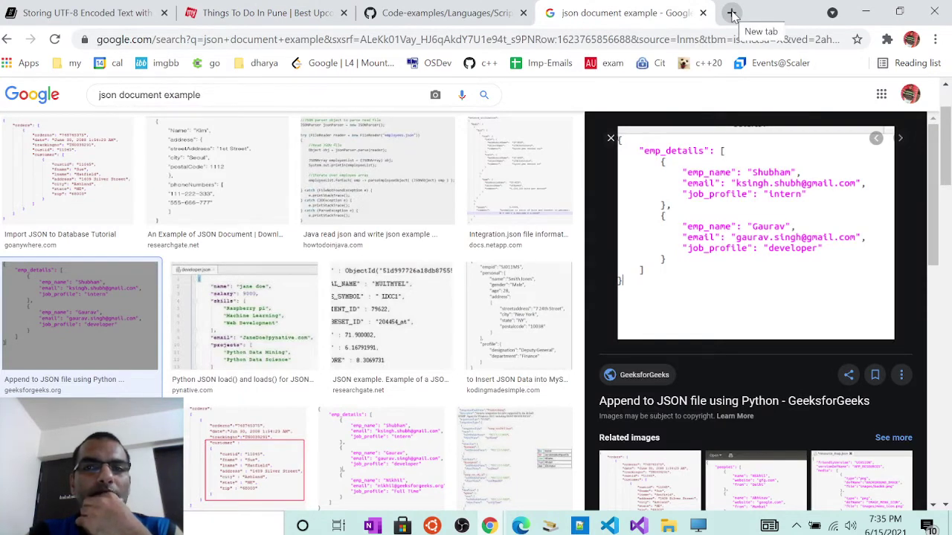
pyautogui.click(315, 23)
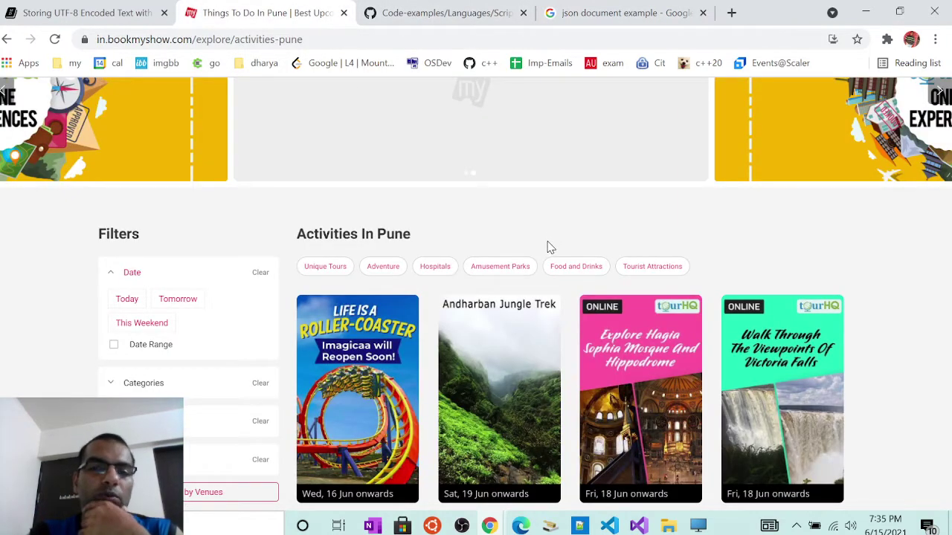
pyautogui.scroll(-1, 550, 242)
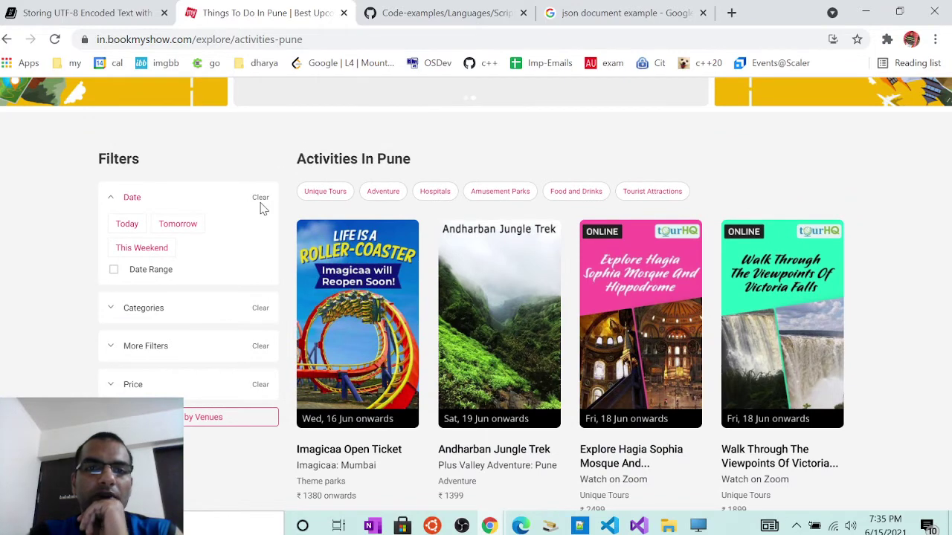
pyautogui.scroll(1, 275, 216)
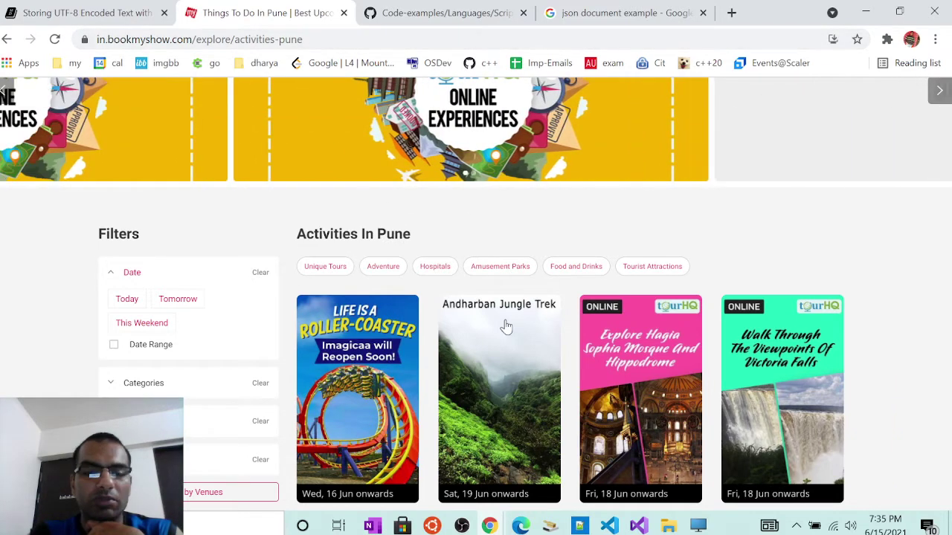
pyautogui.click(469, 314)
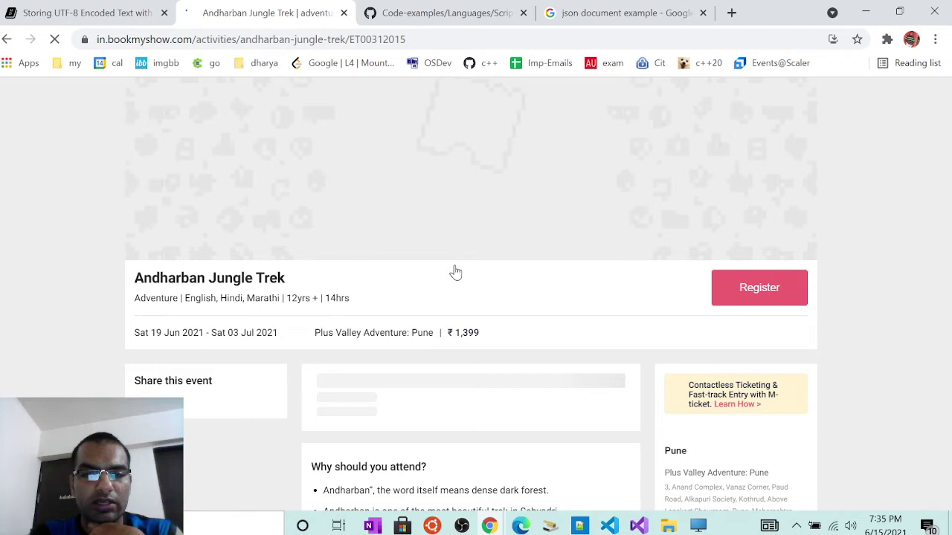
pyautogui.scroll(-2, 455, 273)
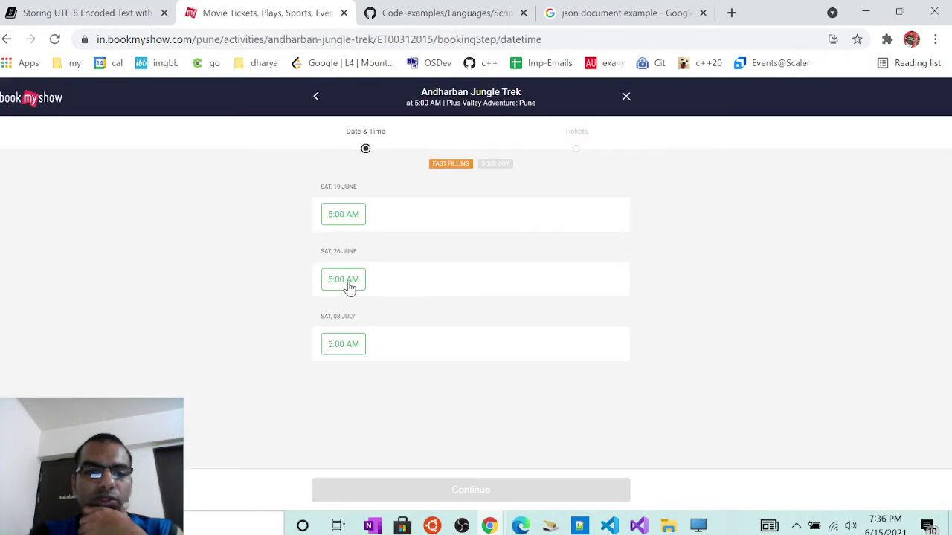
# - Pick the 26 June 5:00 AM slot and raise the trek booking to 10 tickets
pyautogui.click(350, 289)
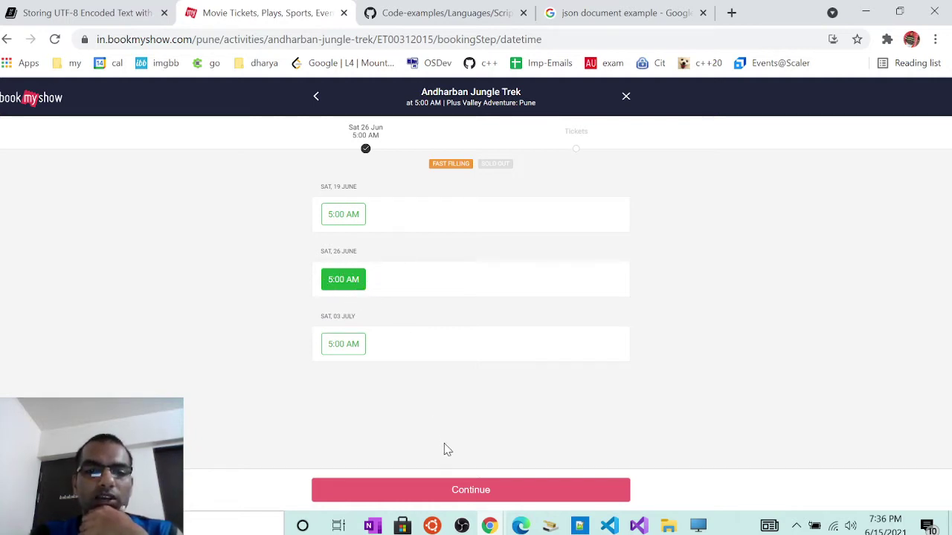
pyautogui.click(447, 488)
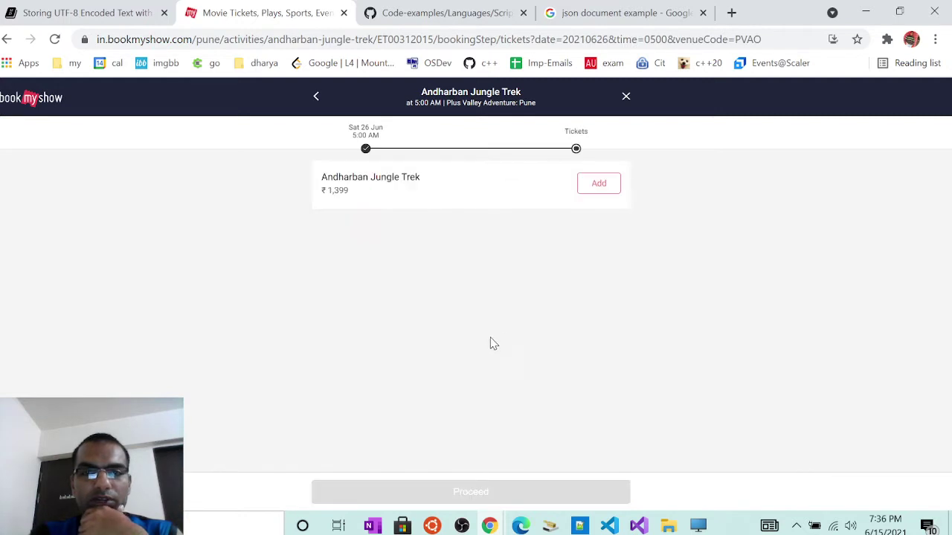
pyautogui.click(609, 182)
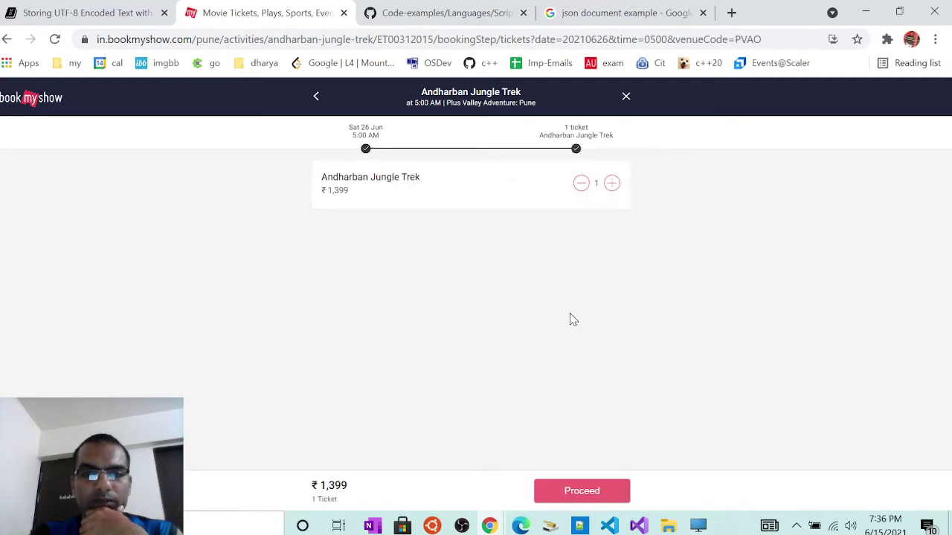
pyautogui.tripleClick(611, 185)
pyautogui.tripleClick(611, 185)
pyautogui.click(611, 184)
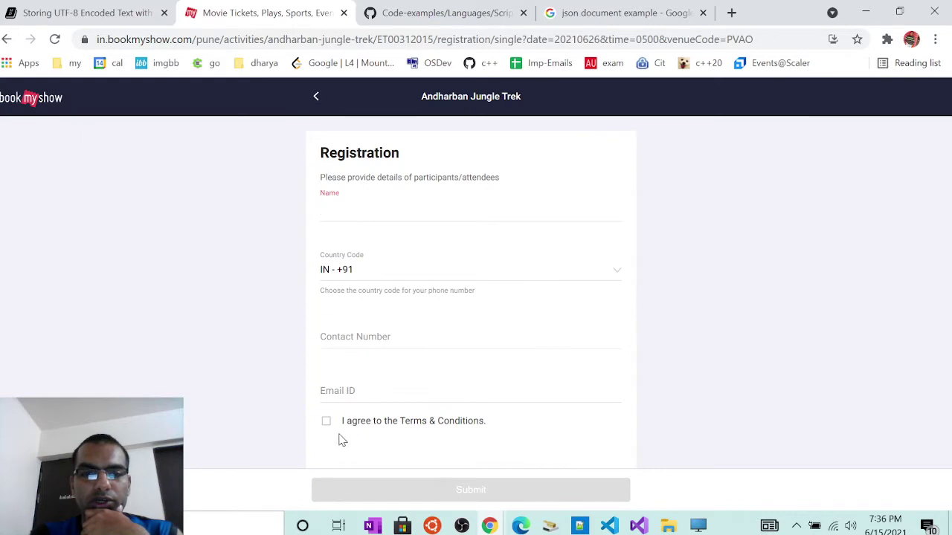
pyautogui.click(327, 423)
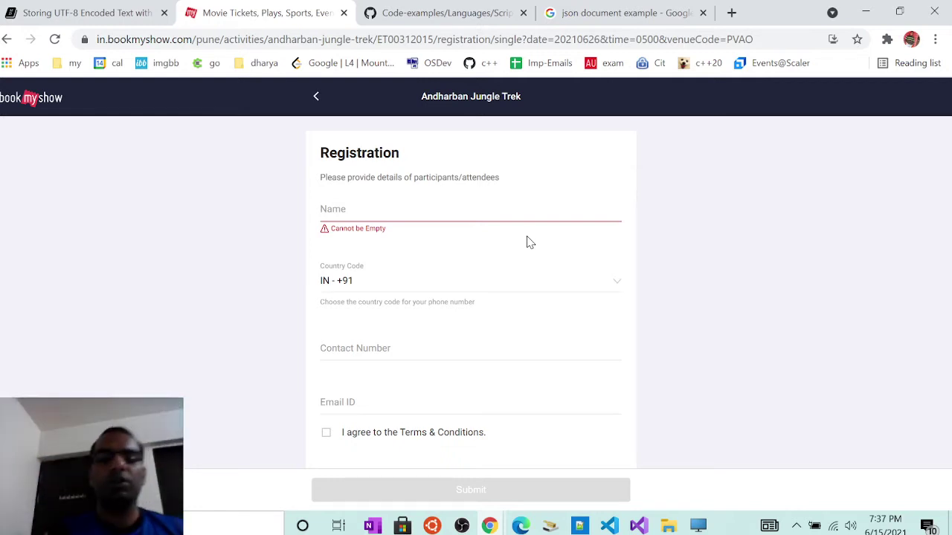
# - Back out of the trek booking and cancel the pending ticket transaction
pyautogui.click(7, 40)
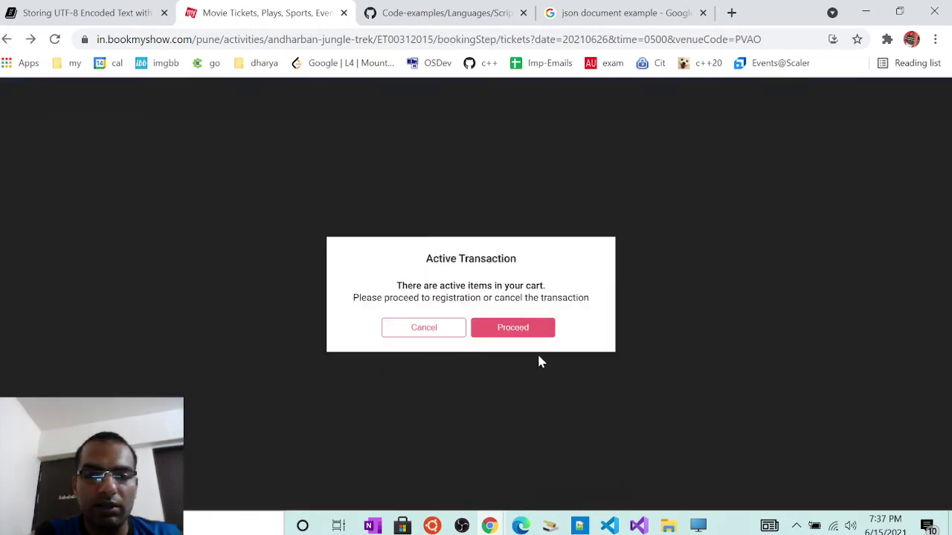
pyautogui.click(439, 336)
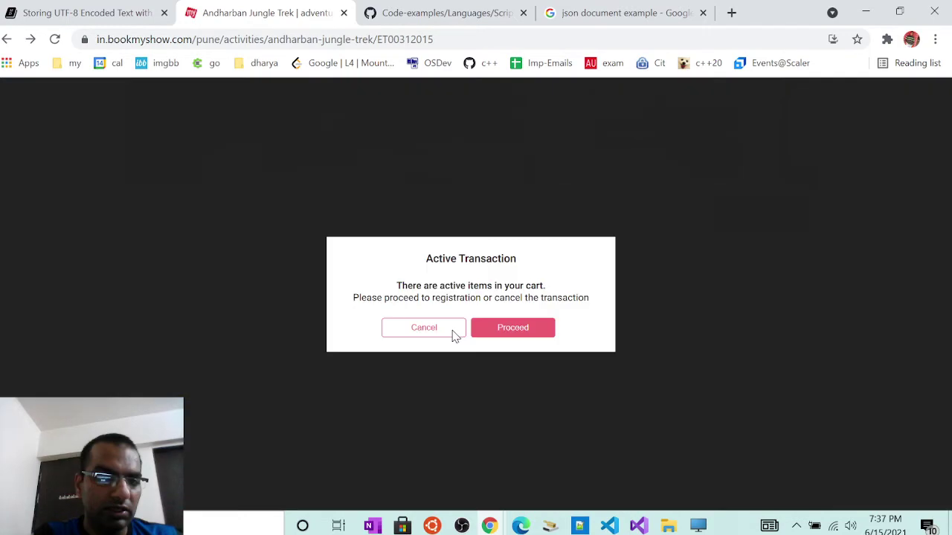
pyautogui.click(437, 335)
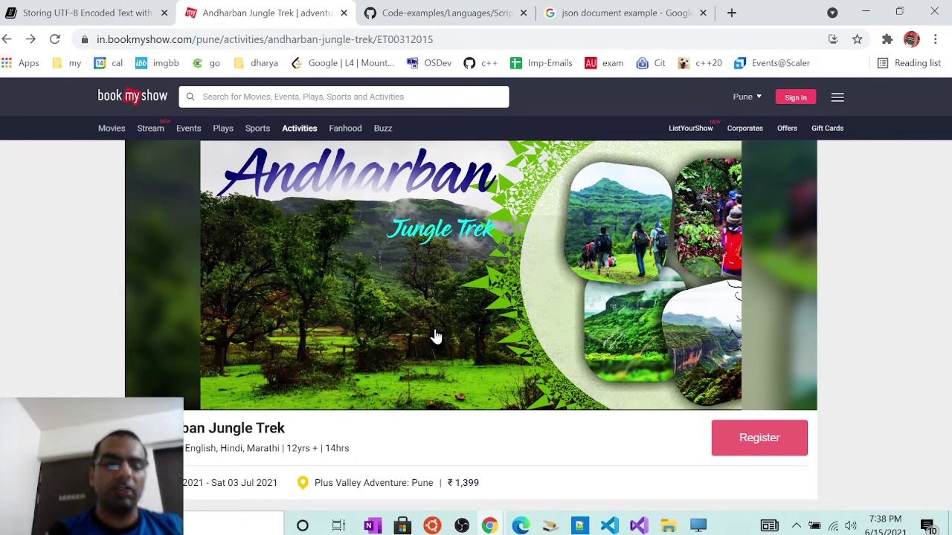
pyautogui.click(343, 12)
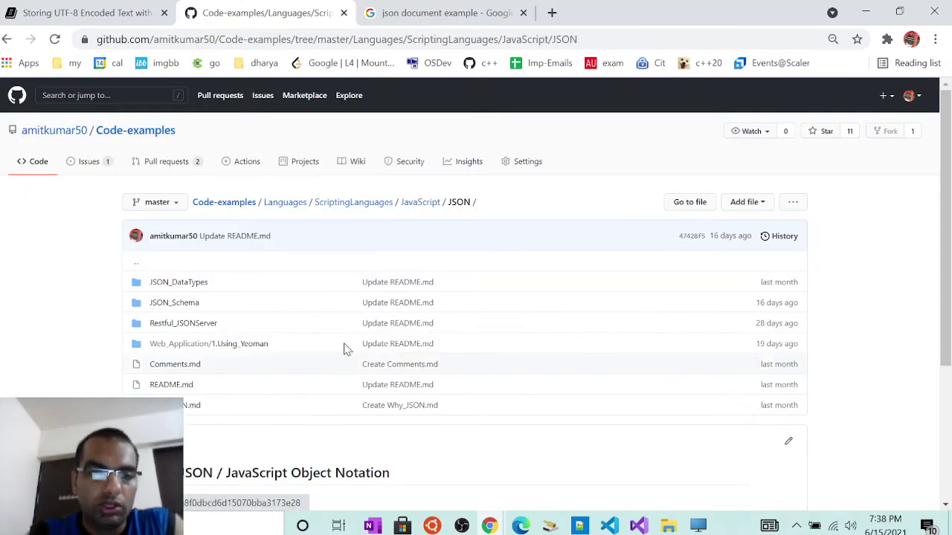
pyautogui.click(586, 526)
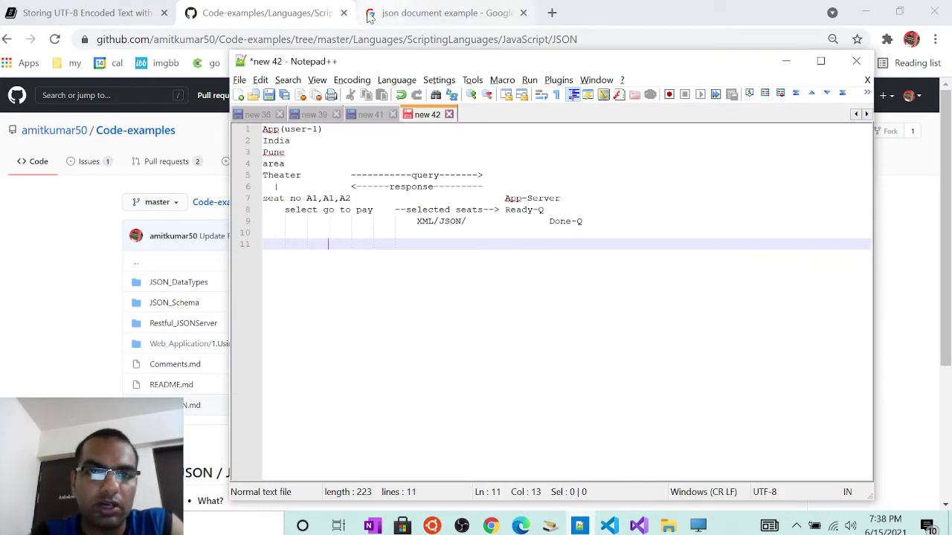
pyautogui.moveTo(320, 66); pyautogui.dragTo(197, 50)
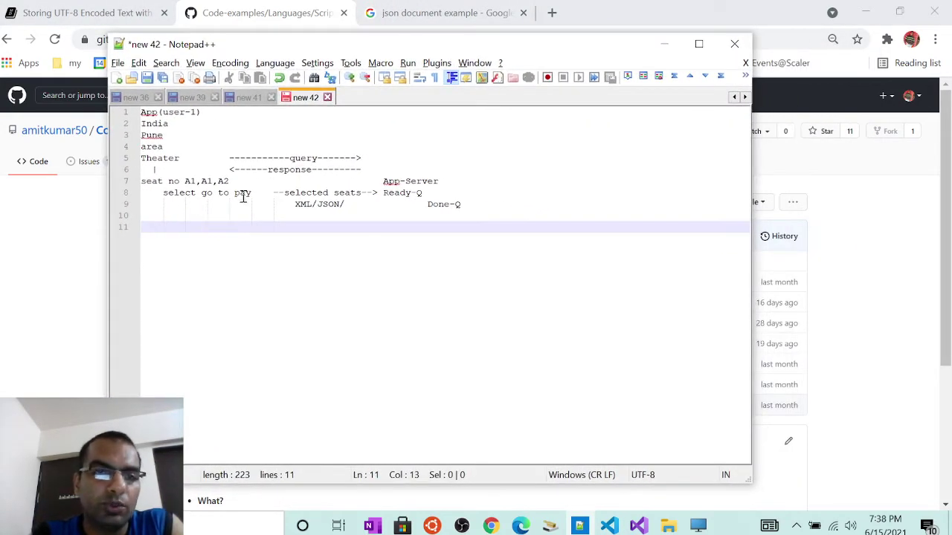
pyautogui.moveTo(751, 212); pyautogui.dragTo(814, 212)
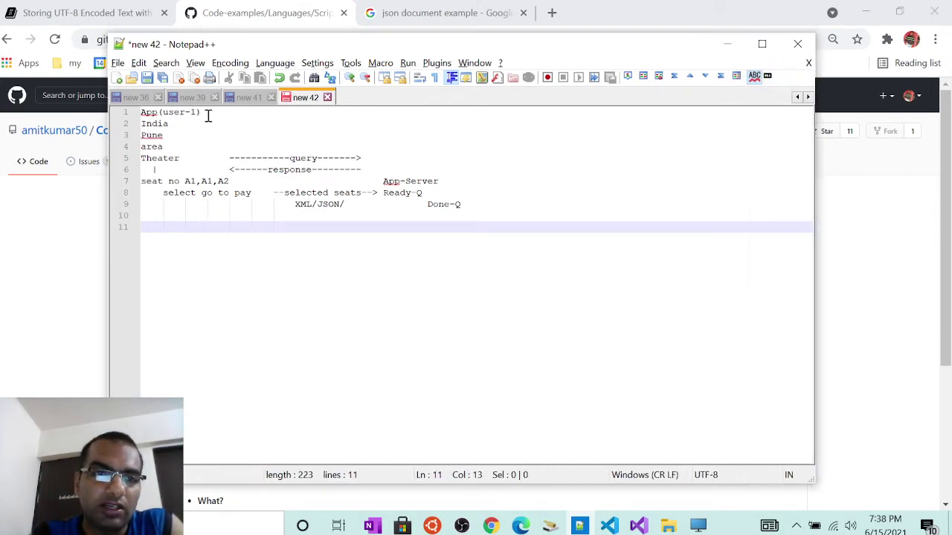
pyautogui.moveTo(208, 115); pyautogui.dragTo(132, 112)
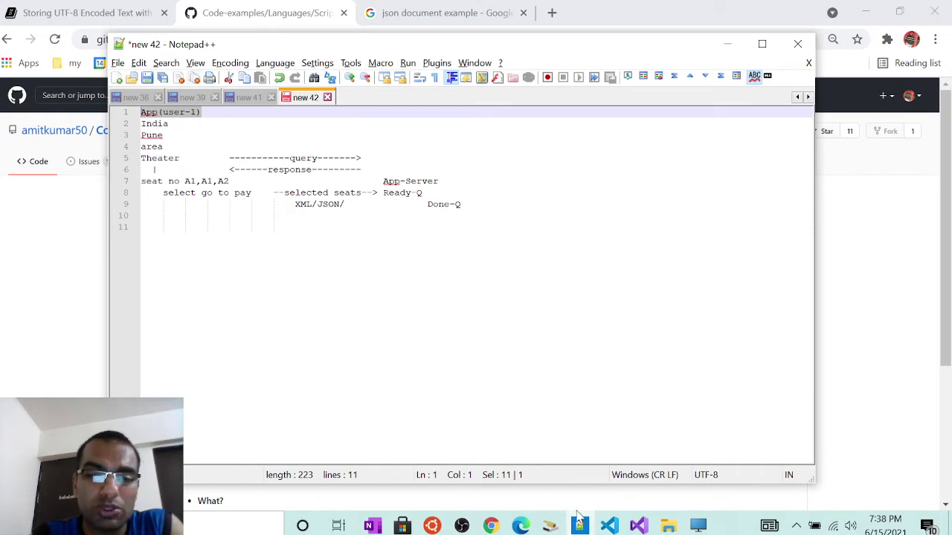
pyautogui.click(289, 15)
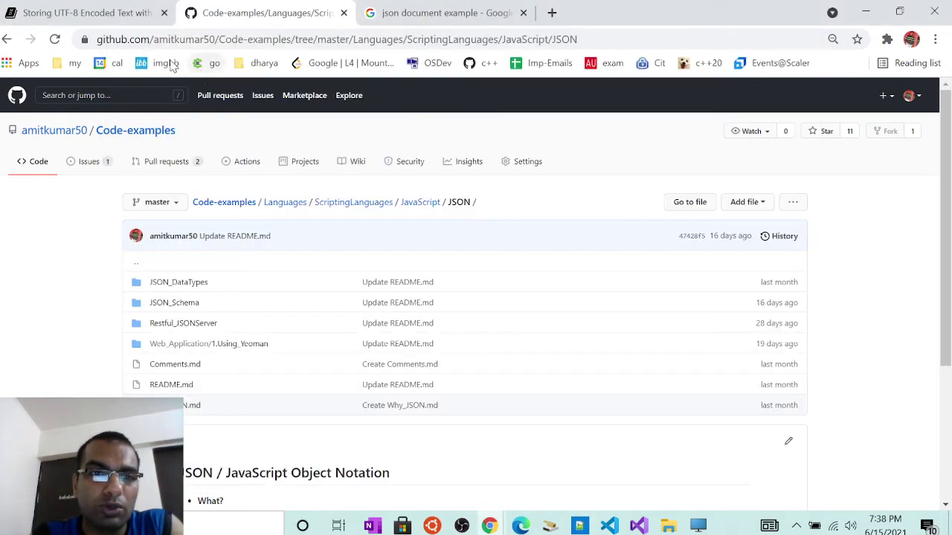
# - Browse Code-examples through System-Design and Scalable to the BookMyShow_TicketMaster folder
pyautogui.click(246, 209)
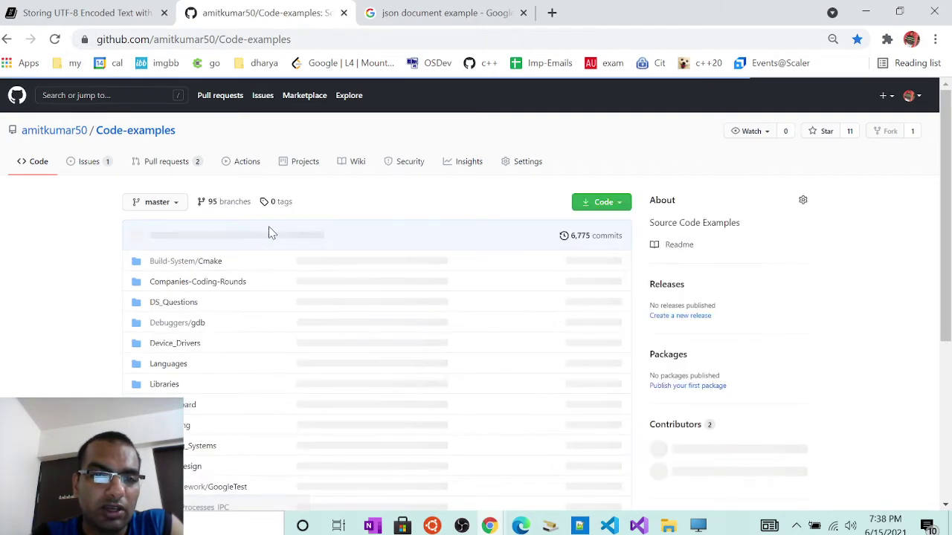
pyautogui.scroll(-1, 186, 394)
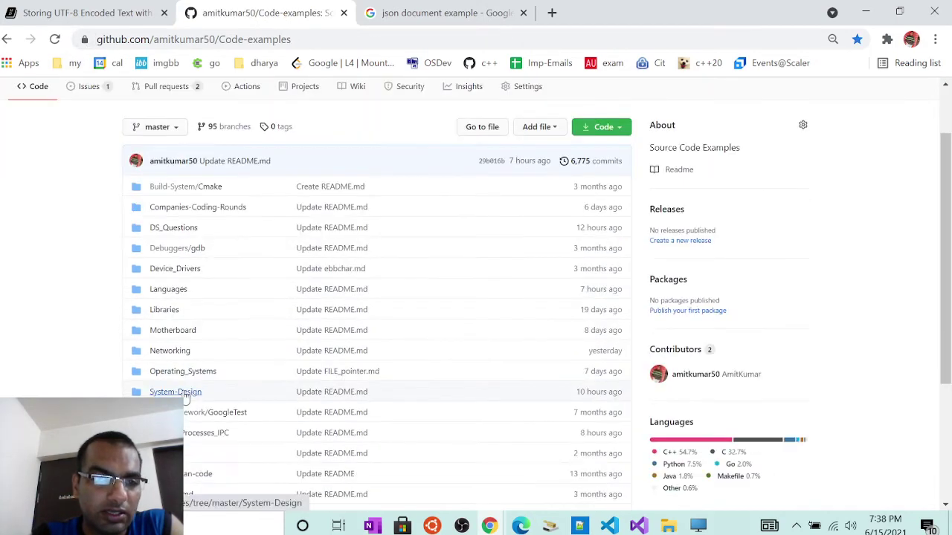
pyautogui.click(185, 395)
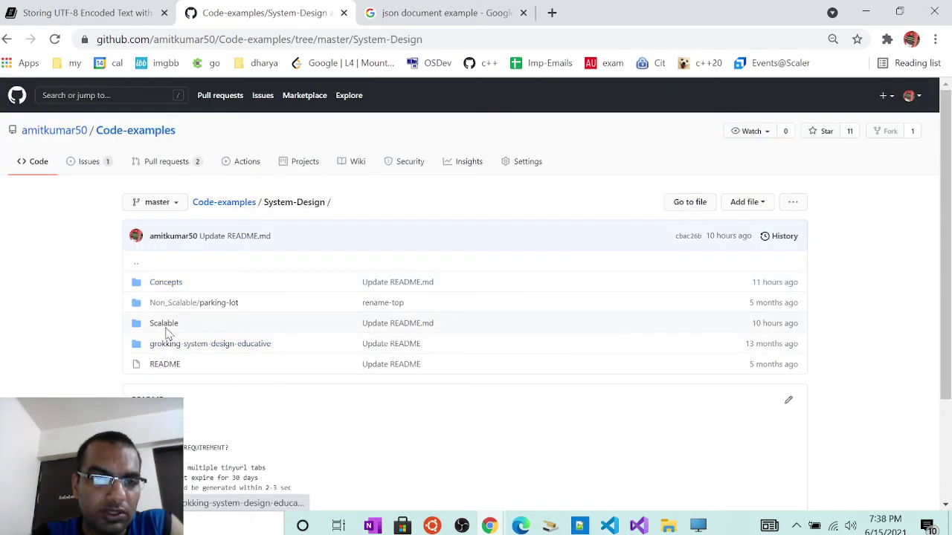
pyautogui.click(165, 327)
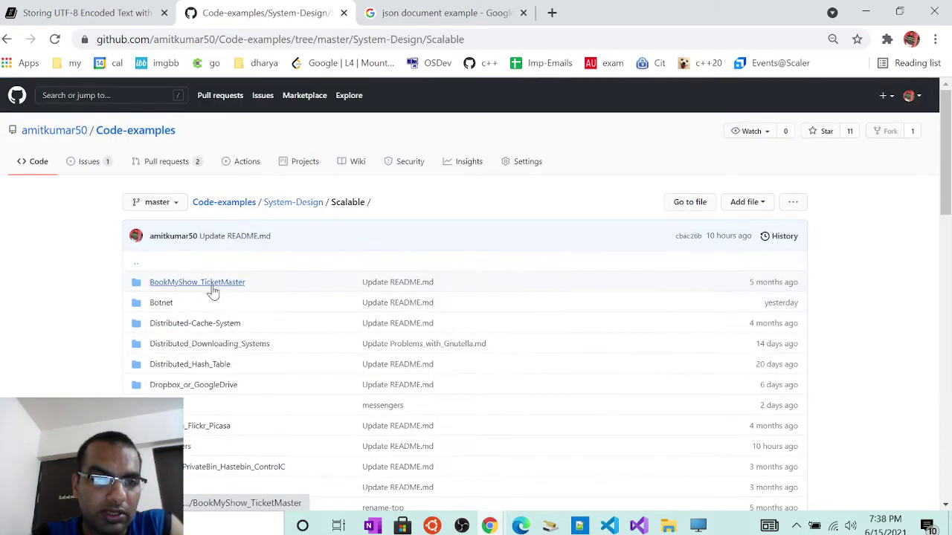
pyautogui.click(210, 284)
# - Scroll the README to the architecture diagram and open bookmyshow-hld.png in a new tab
pyautogui.scroll(-3, 290, 300)
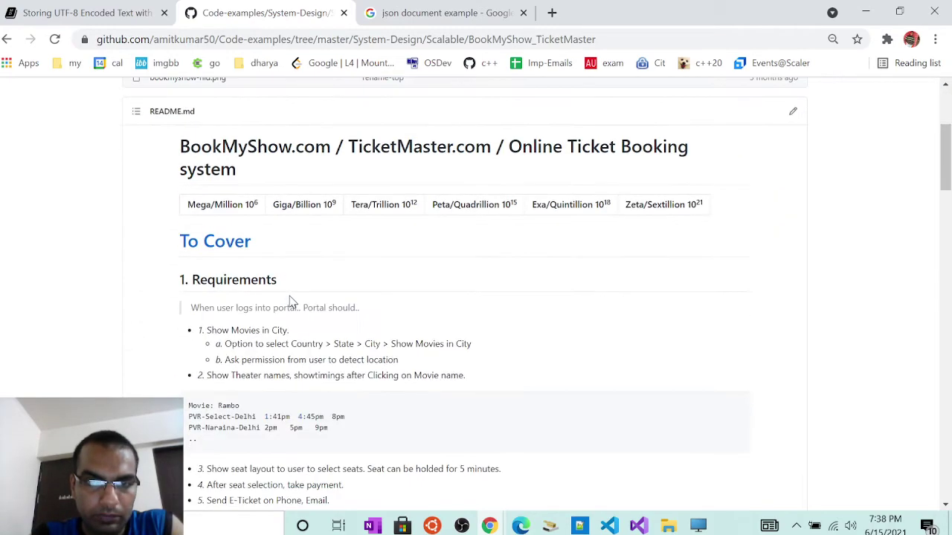
pyautogui.scroll(-3, 349, 272)
pyautogui.scroll(-3, 349, 271)
pyautogui.scroll(4, 498, 315)
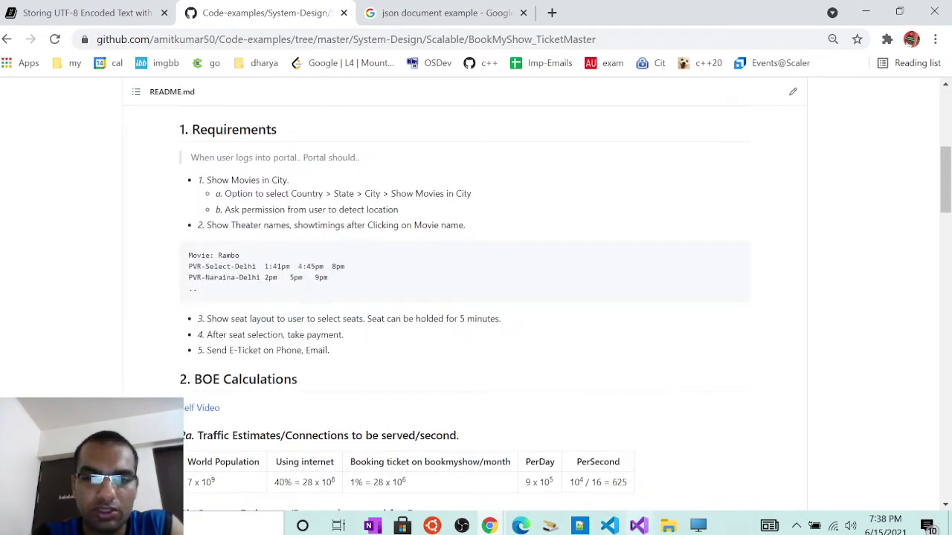
pyautogui.scroll(-5, 528, 379)
pyautogui.scroll(-5, 527, 379)
pyautogui.scroll(-5, 527, 379)
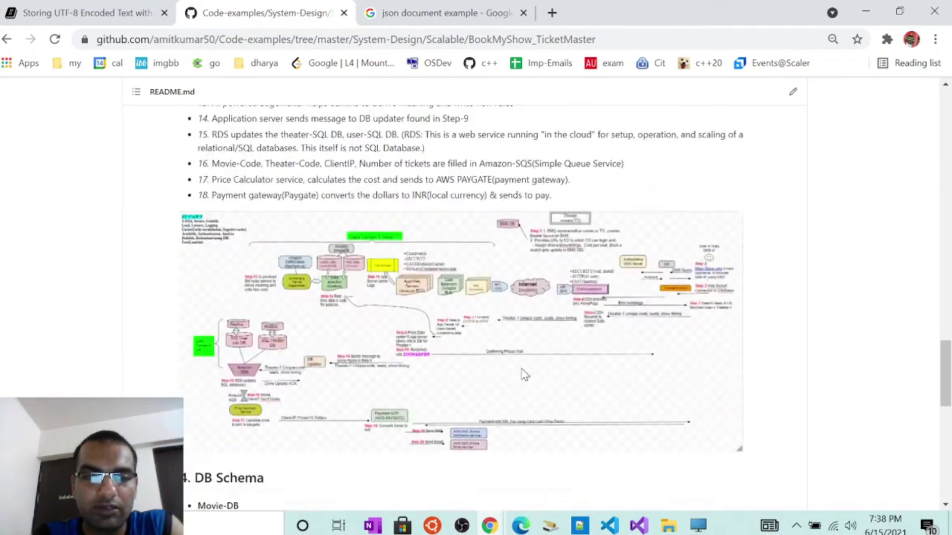
pyautogui.click(434, 327)
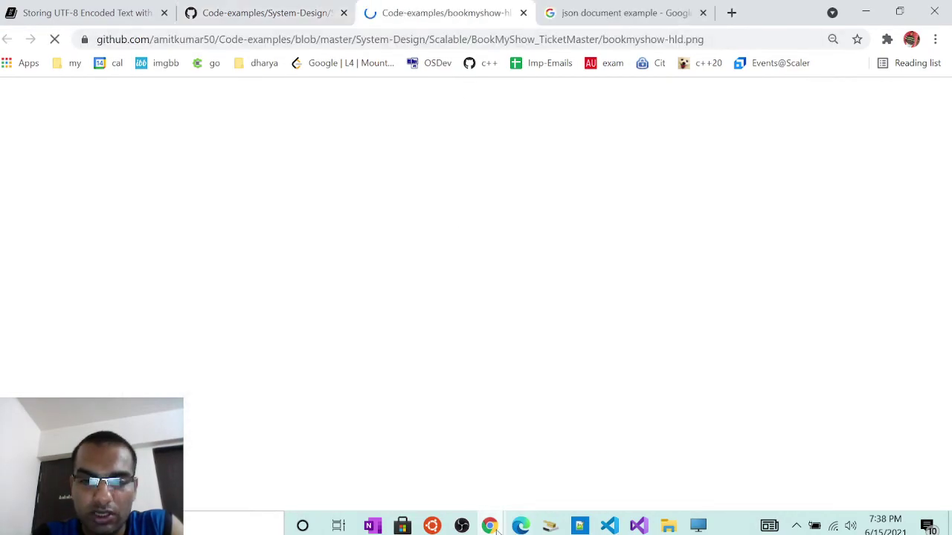
# - Bring the Notepad++ notes forward, then move and widen the window
pyautogui.click(579, 526)
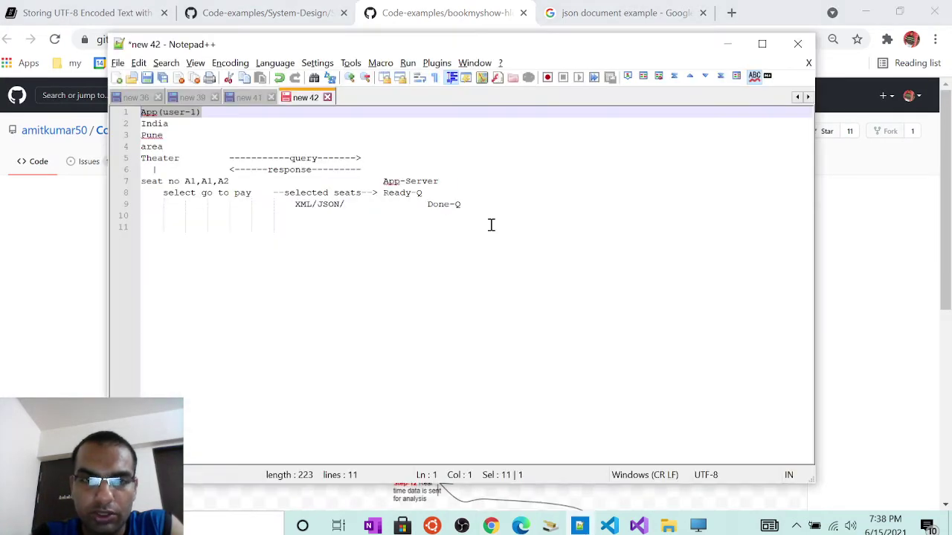
pyautogui.moveTo(405, 37)
pyautogui.mouseDown()
pyautogui.moveTo(424, 70)
pyautogui.moveTo(416, 90)
pyautogui.moveTo(335, 87)
pyautogui.mouseUp()
pyautogui.moveTo(742, 273); pyautogui.dragTo(823, 272)
# - Highlight App(user-1), India, Pune, area, Theater and the query arrow in turn
pyautogui.click(131, 150)
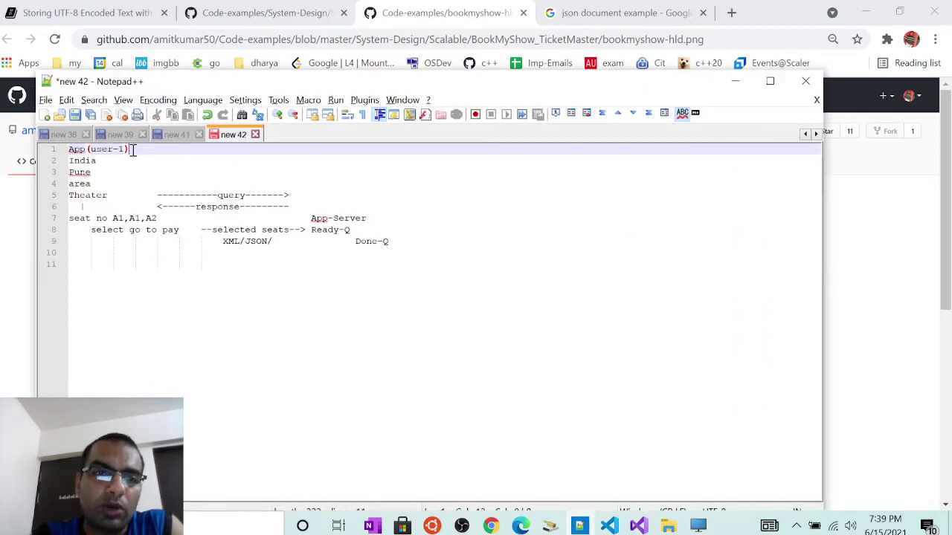
pyautogui.moveTo(131, 150); pyautogui.dragTo(68, 149)
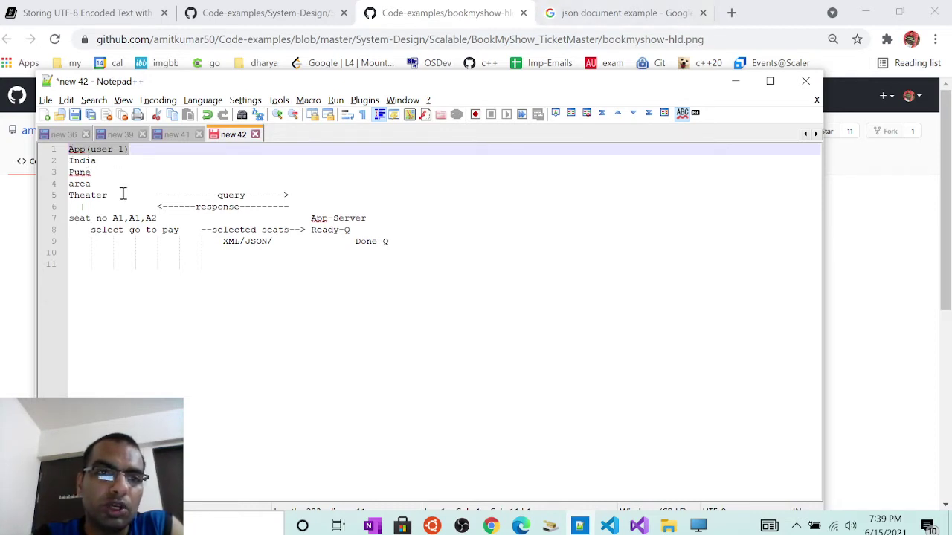
pyautogui.doubleClick(83, 161)
pyautogui.doubleClick(84, 172)
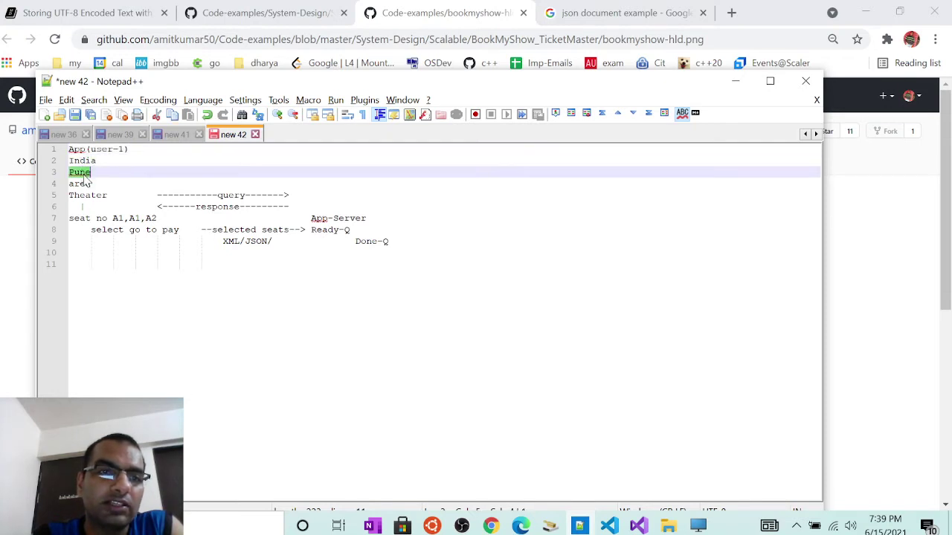
pyautogui.doubleClick(86, 183)
pyautogui.doubleClick(88, 195)
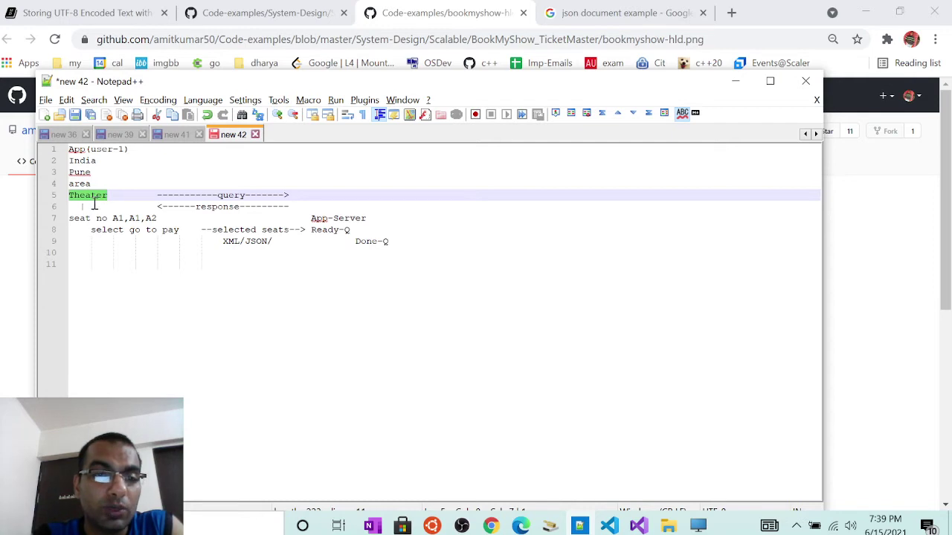
pyautogui.click(108, 195)
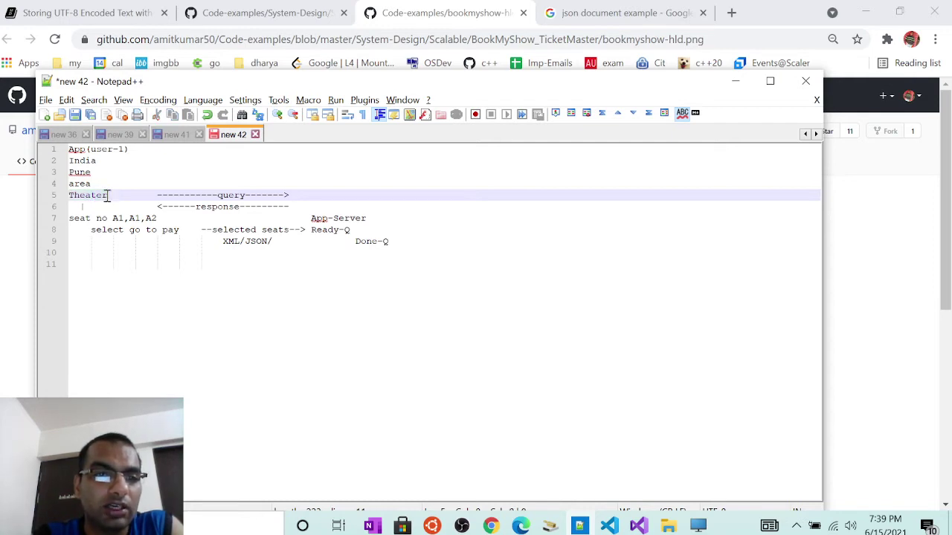
pyautogui.moveTo(157, 195); pyautogui.dragTo(278, 195)
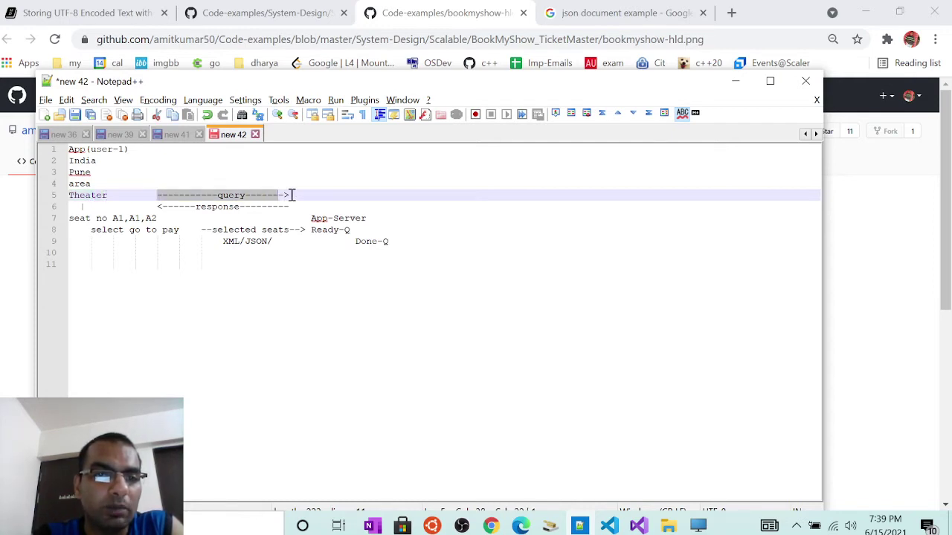
pyautogui.click(315, 198)
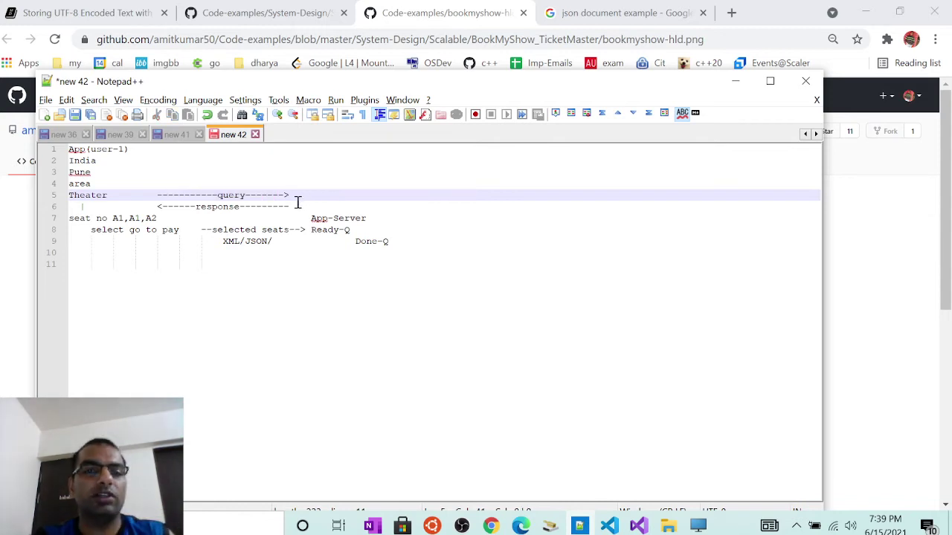
# - Insert 'JSON/XML' before query on line 5 and view the JSON example image
pyautogui.click(218, 194)
pyautogui.write('J')
pyautogui.press('Return')
pyautogui.write('XML')
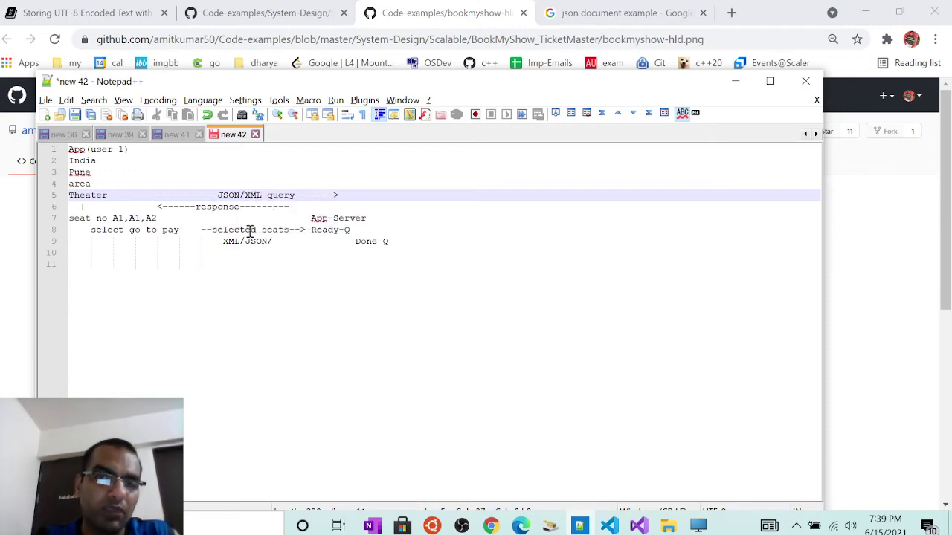
pyautogui.click(583, 15)
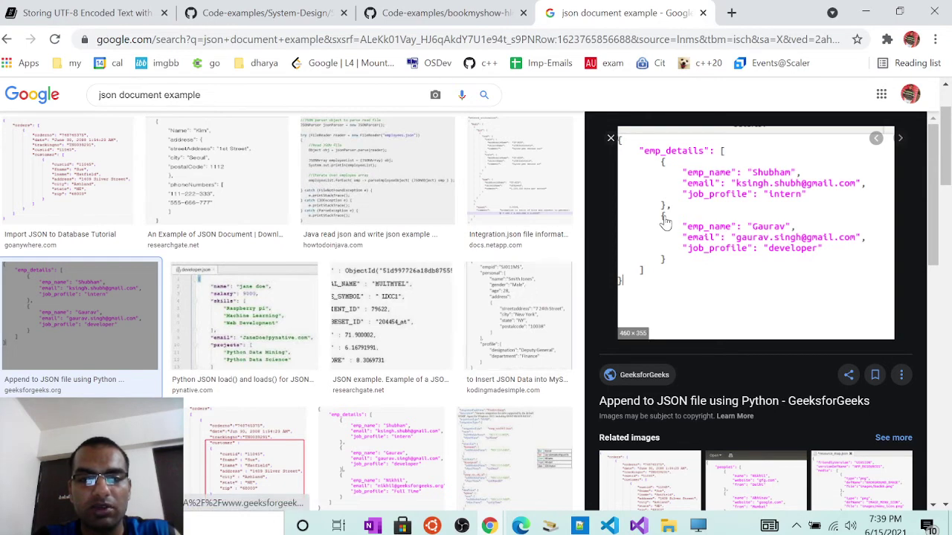
# - Add 'XML/JSON' after response on line 6 and open a new line below the notes
pyautogui.click(580, 525)
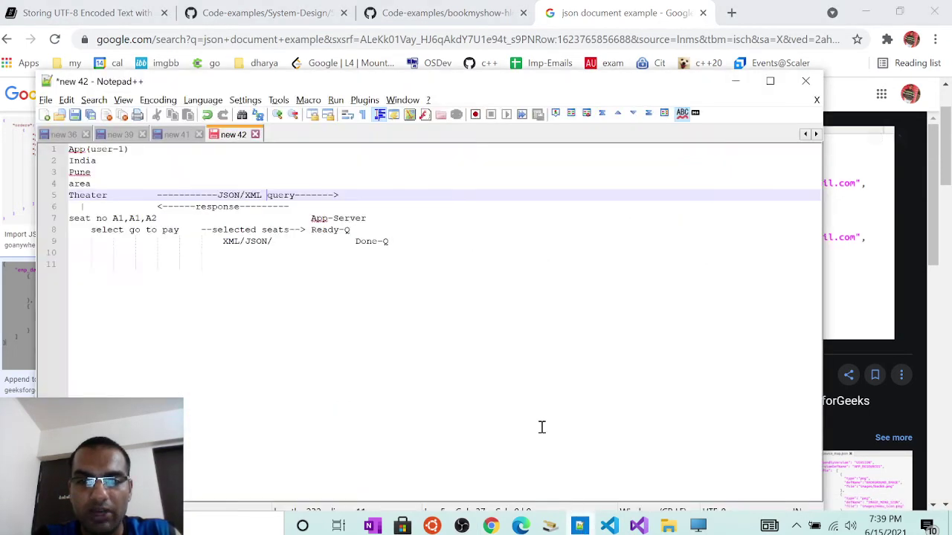
pyautogui.click(297, 195)
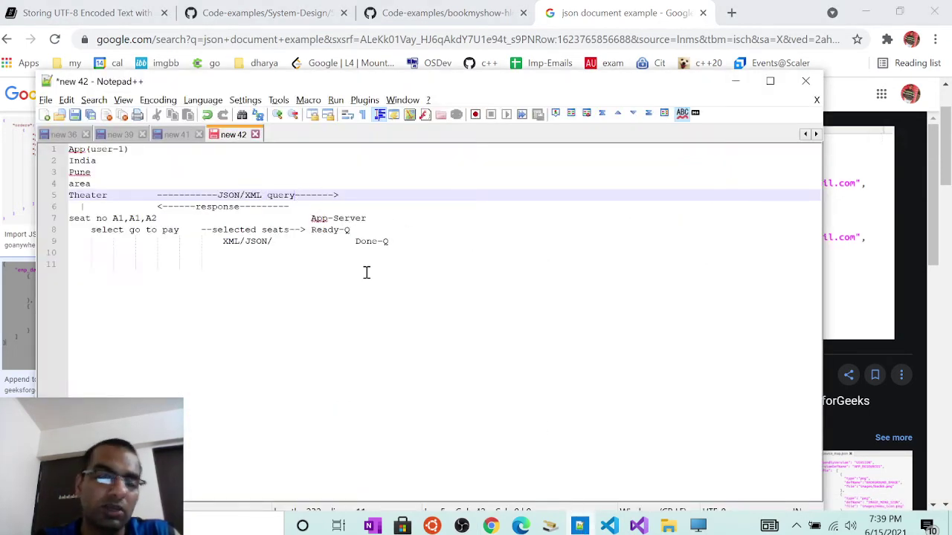
pyautogui.click(239, 206)
pyautogui.write('XML')
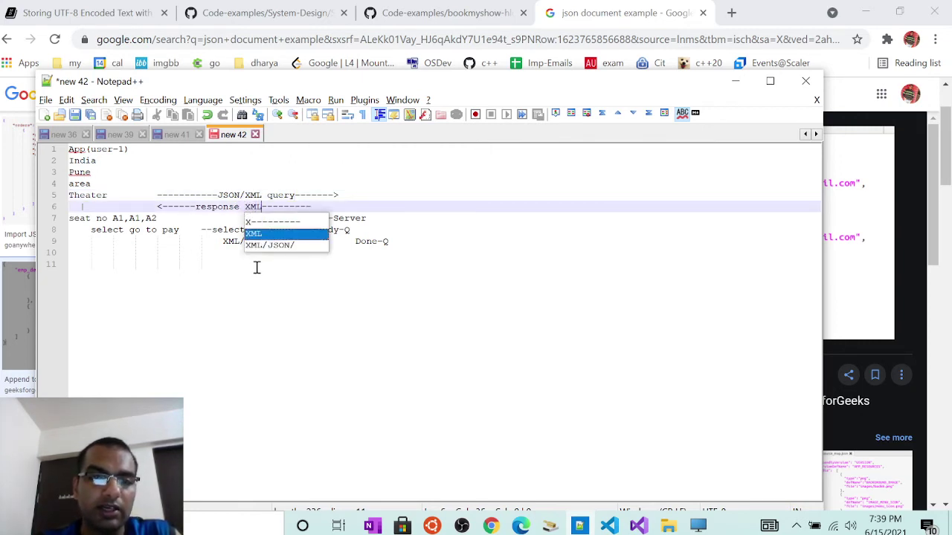
pyautogui.press('Down')
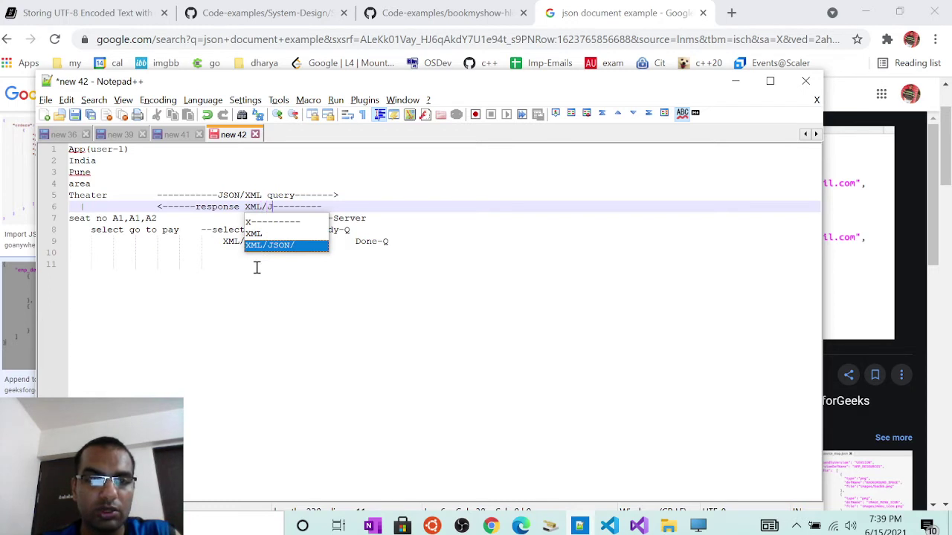
pyautogui.write('SON docu')
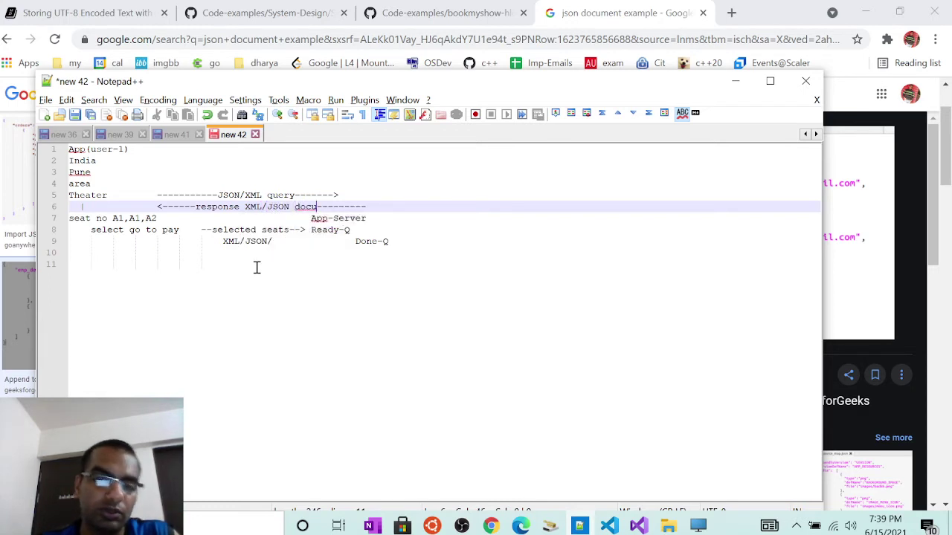
pyautogui.press('Down')
pyautogui.press('Down')
pyautogui.press('Down')
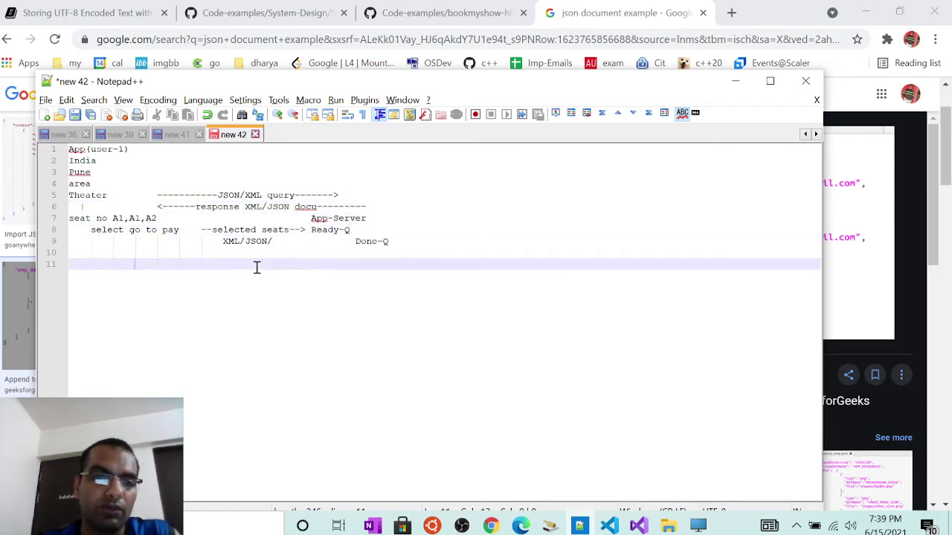
pyautogui.press('Return')
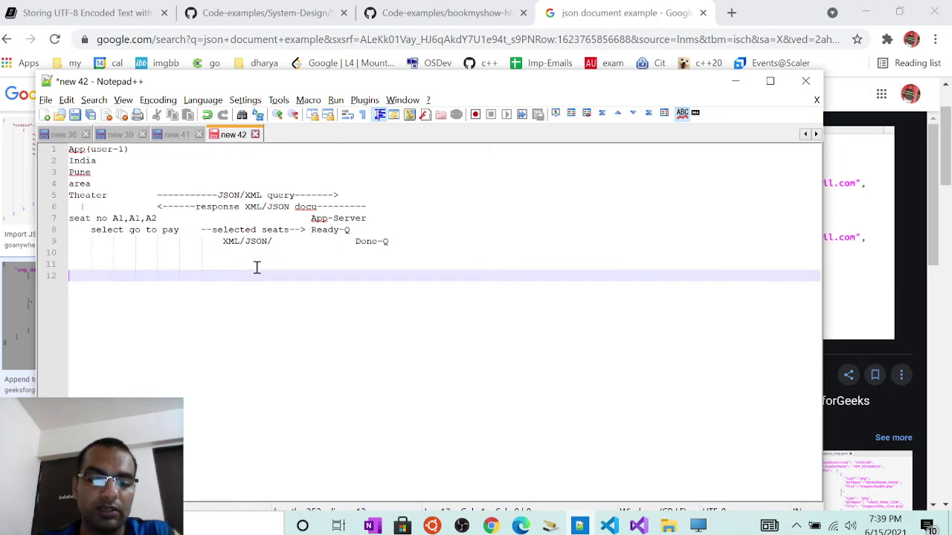
# - Add the 'JSON Document' heading with seat-row labels A to E beneath it
pyautogui.write('JSON Document')
pyautogui.press('Return')
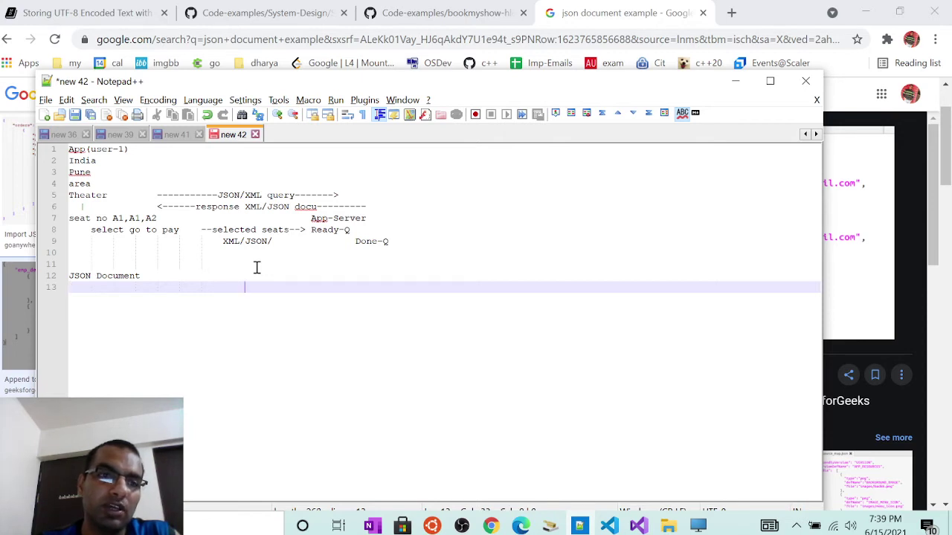
pyautogui.press('BackSpace')
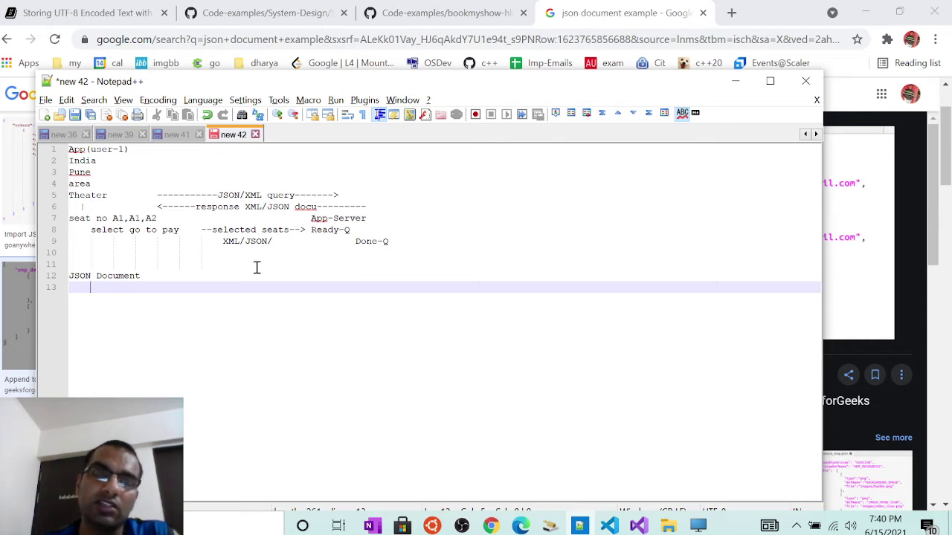
pyautogui.write('A')
pyautogui.press('Escape')
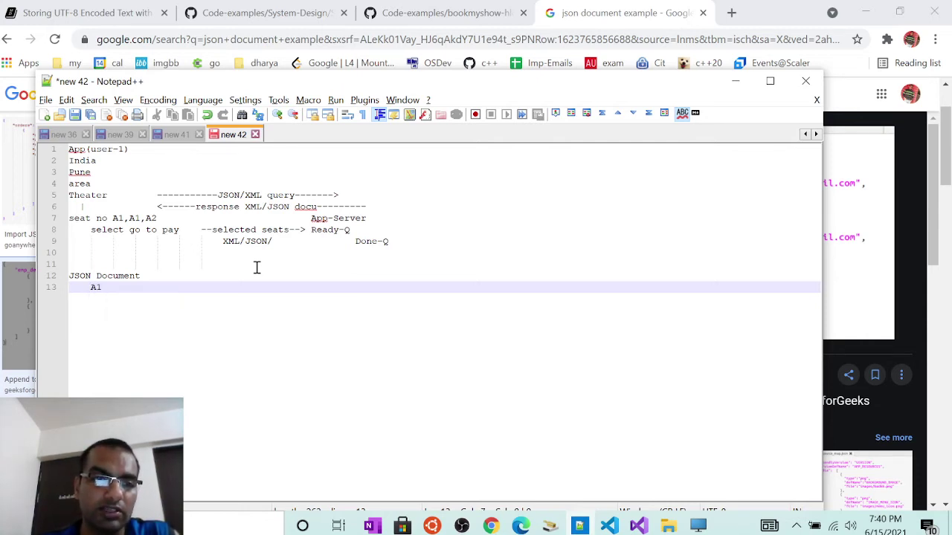
pyautogui.press('Return')
pyautogui.write('B')
pyautogui.press('Return')
pyautogui.write('C')
pyautogui.press('Return')
pyautogui.write('Document')
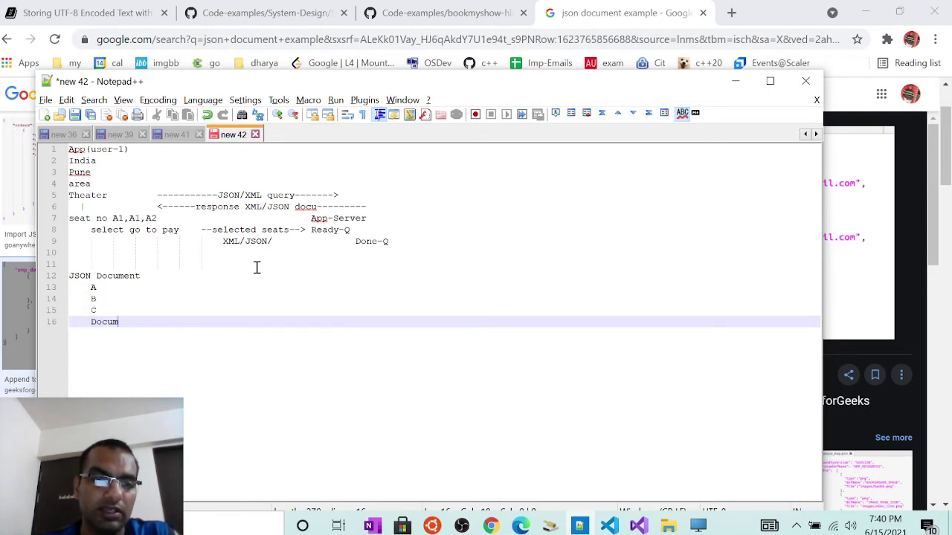
pyautogui.press('BackSpace')
pyautogui.press('BackSpace')
pyautogui.press('BackSpace')
pyautogui.press('Return')
pyautogui.write('E')
# - Insert a column-header line starting with 1 above row A and begin row A's seat labels
pyautogui.press('Up')
pyautogui.press('Up')
pyautogui.press('Up')
pyautogui.press('Up')
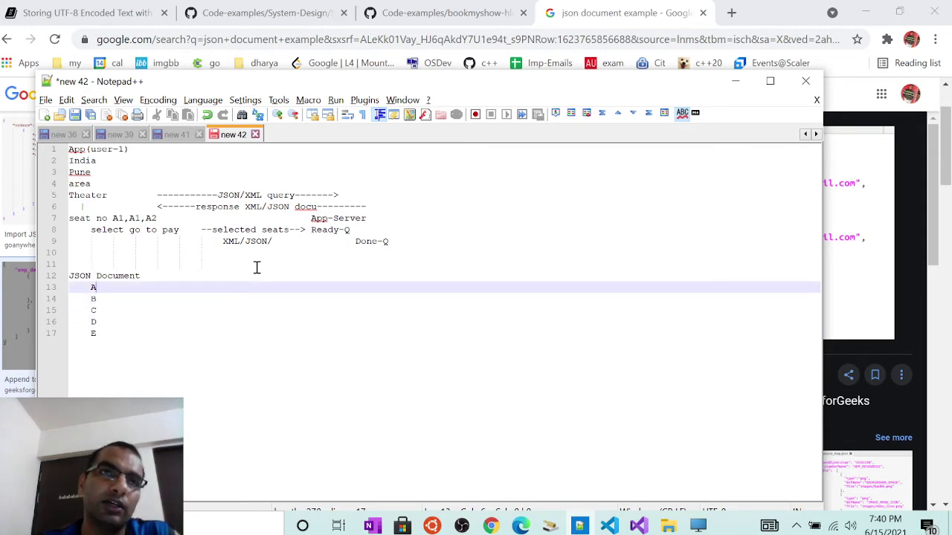
pyautogui.press('Up')
pyautogui.press('End')
pyautogui.press('Return')
pyautogui.write('1')
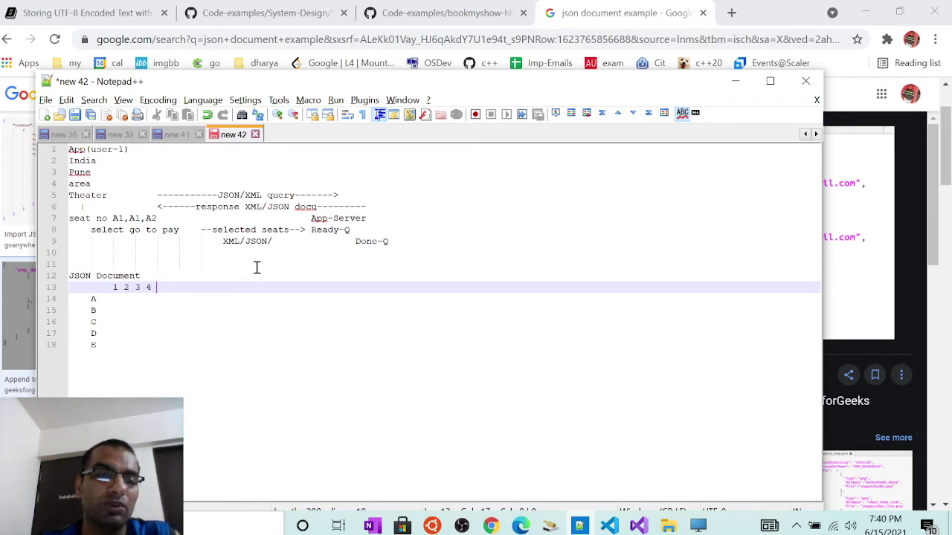
pyautogui.press('Down')
pyautogui.write('A')
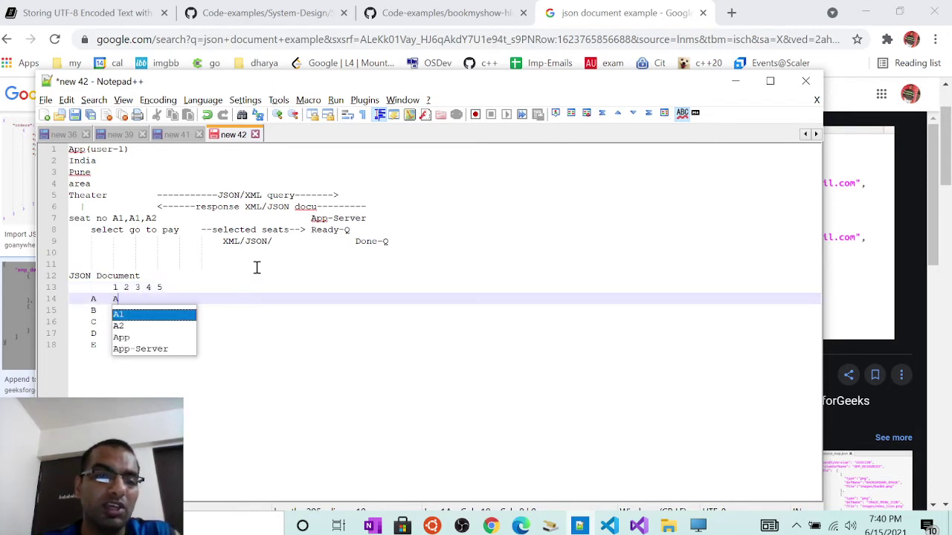
pyautogui.press('Escape')
pyautogui.press('Up')
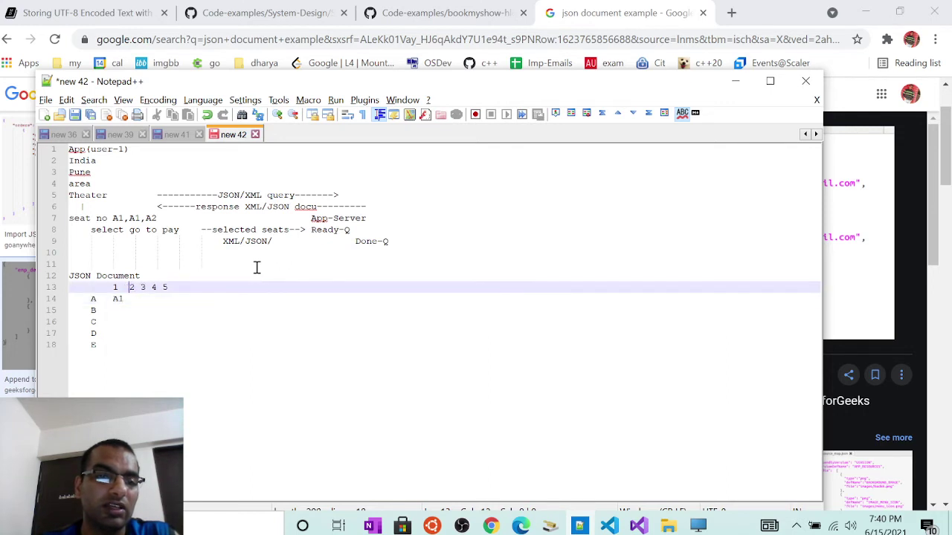
pyautogui.press('Down')
# - Complete row A with A3, A4 and A5, spacing headers 1–5 to align
pyautogui.write('A')
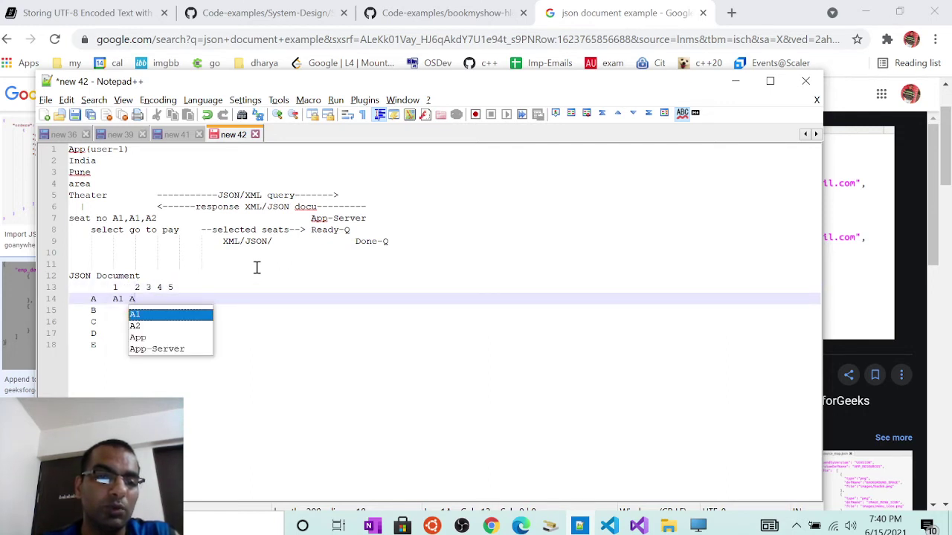
pyautogui.write('3')
pyautogui.press('Up')
pyautogui.press('Down')
pyautogui.write('A3')
pyautogui.press('Escape')
pyautogui.press('Up')
pyautogui.press('Down')
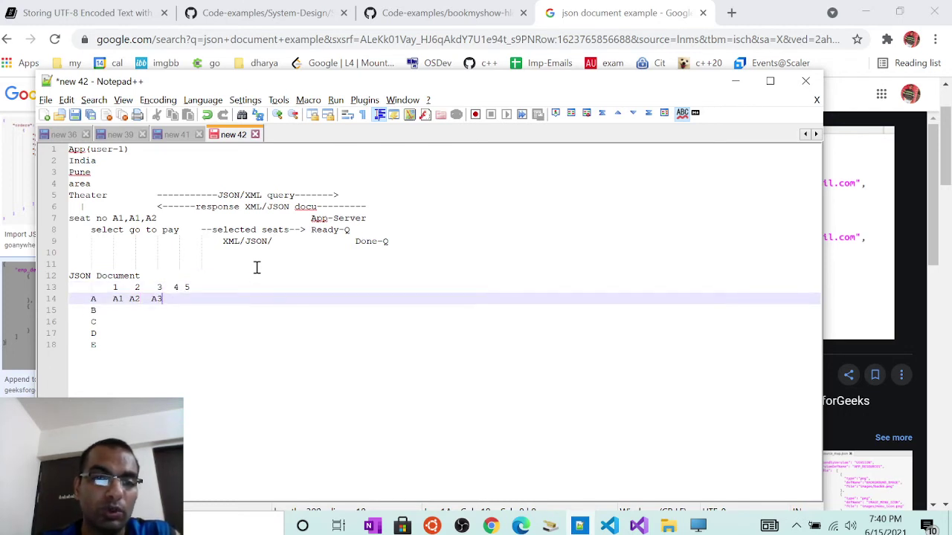
pyautogui.write('  A')
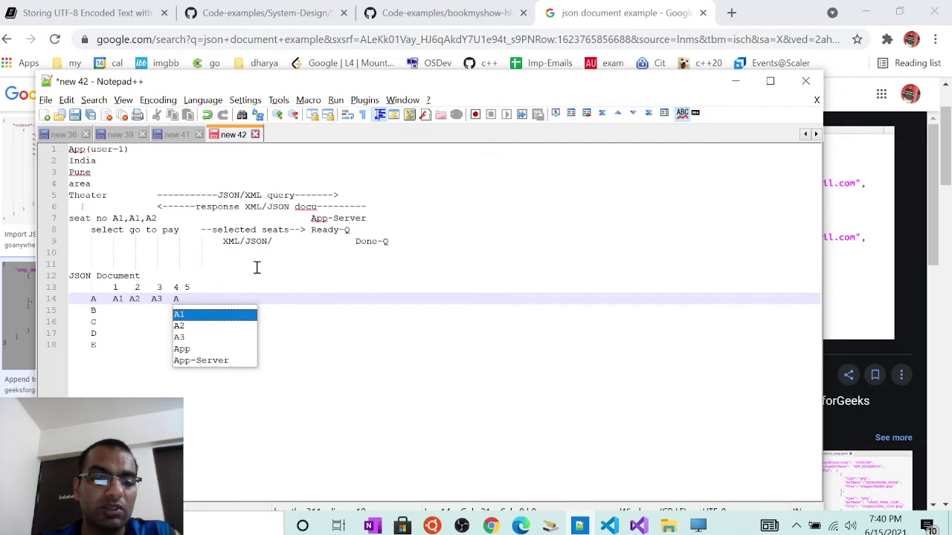
pyautogui.write('4')
pyautogui.press('Up')
pyautogui.press('Down')
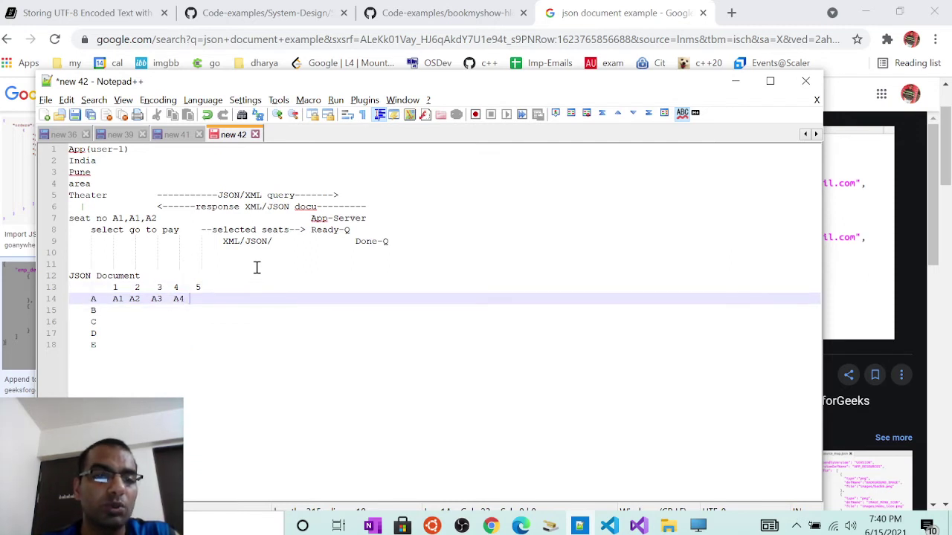
pyautogui.write('A')
pyautogui.press('Escape')
pyautogui.write('5')
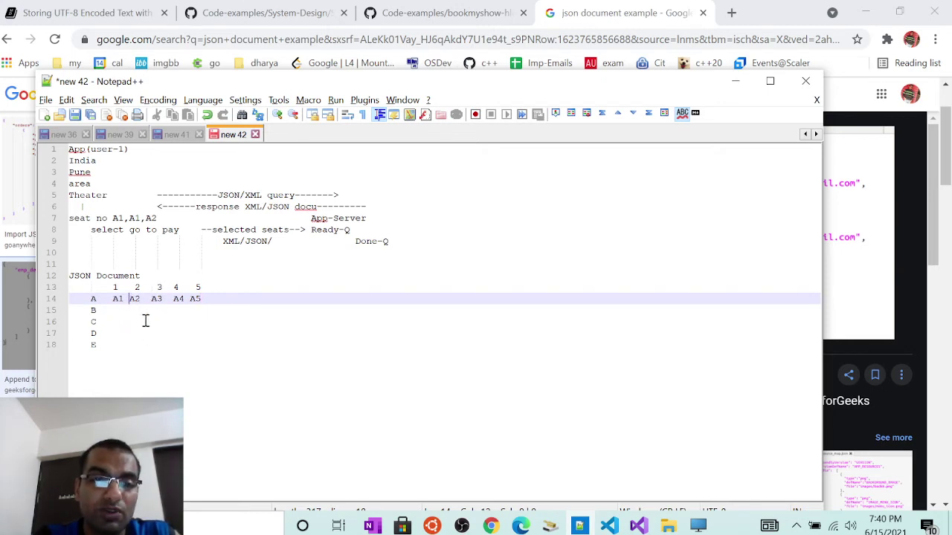
# - Overwrite the first row-A seat labels with status codes, starting with 1
pyautogui.click(141, 275)
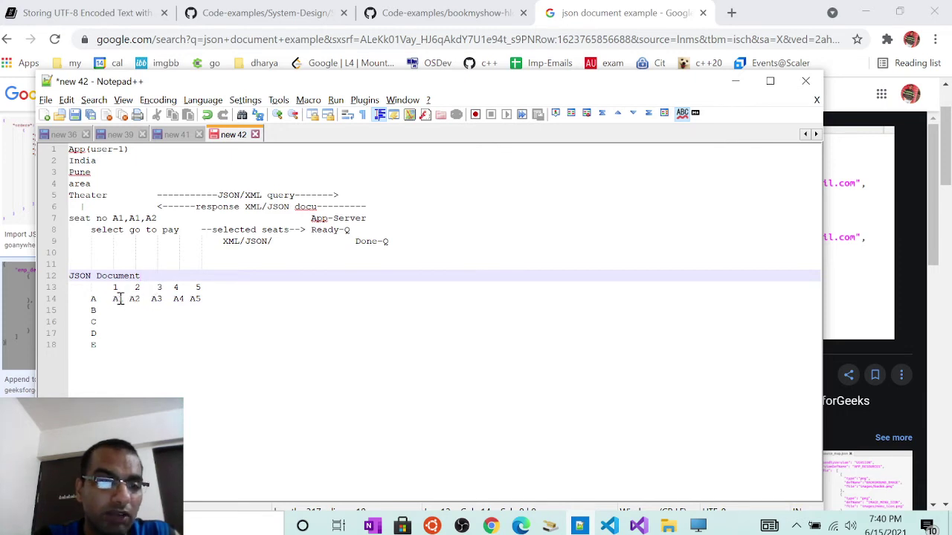
pyautogui.doubleClick(118, 298)
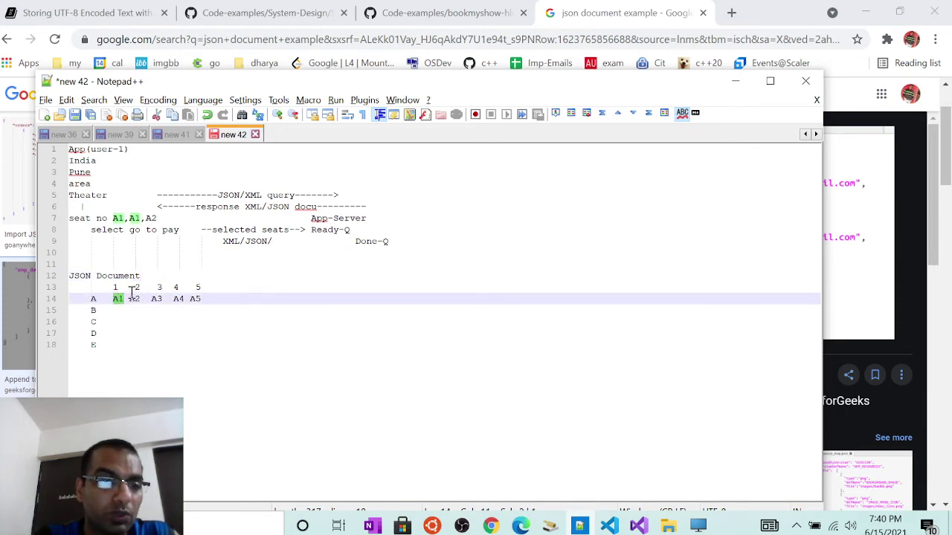
pyautogui.write('1')
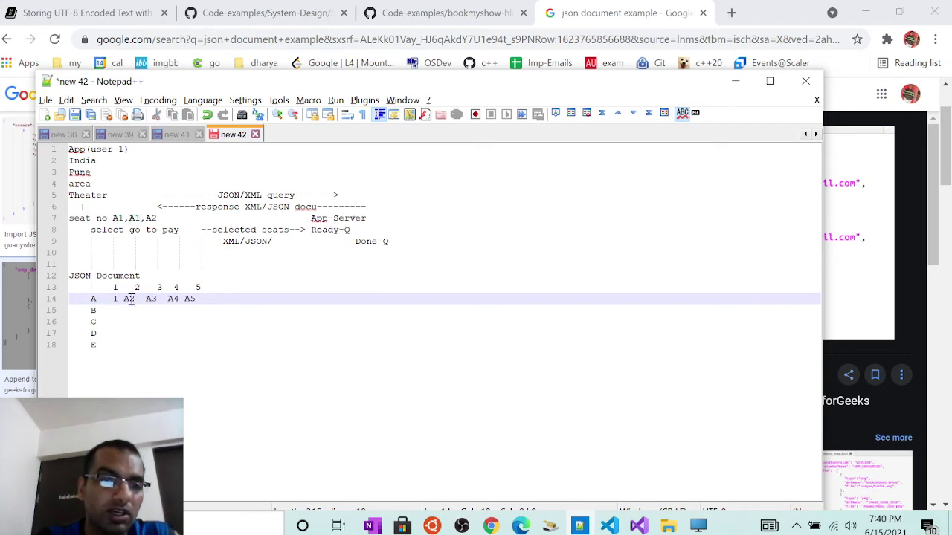
pyautogui.doubleClick(130, 299)
pyautogui.press('BackSpace')
pyautogui.write('2')
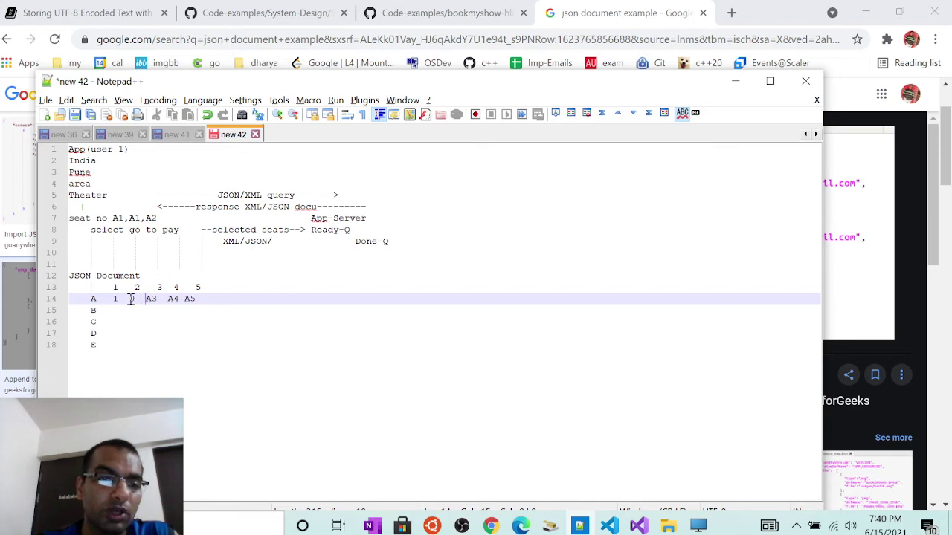
pyautogui.hotkey('shift', 'Right')
pyautogui.hotkey('shift', 'Right')
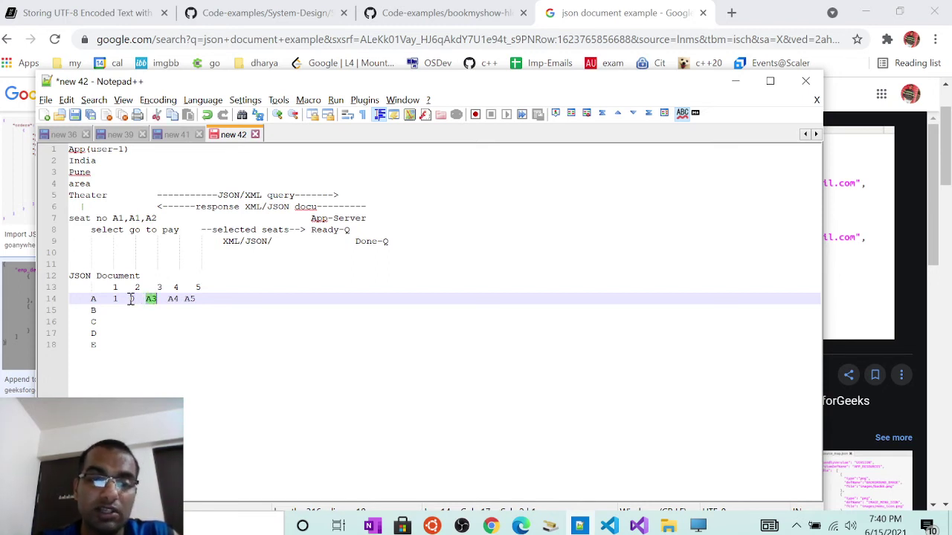
pyautogui.click(137, 287)
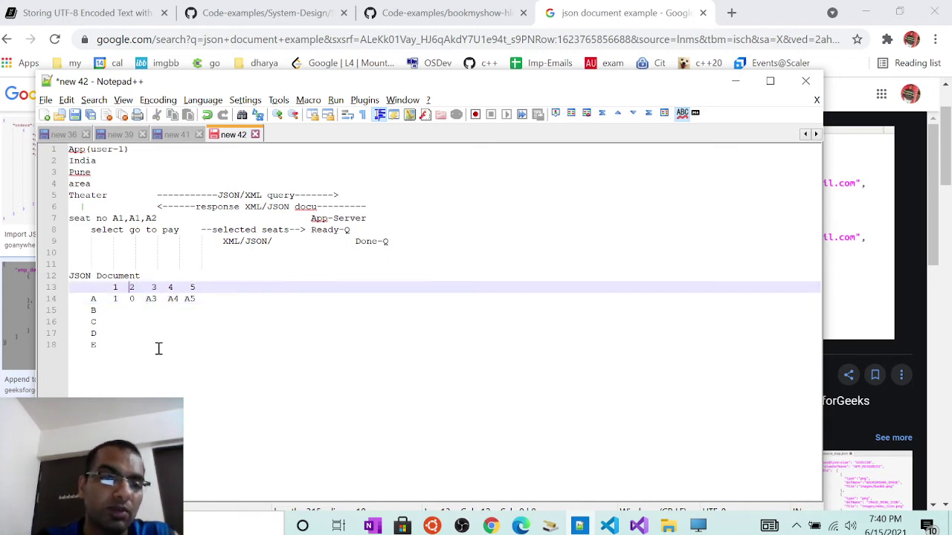
pyautogui.doubleClick(153, 298)
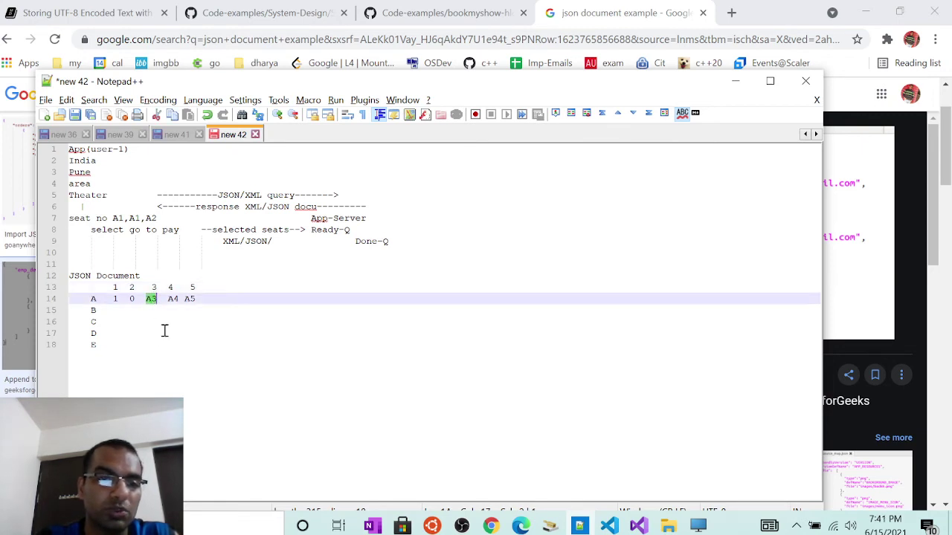
pyautogui.write('2')
# - Remove an extra space before header 3 and set the remaining row-A seats to 0
pyautogui.press('Up')
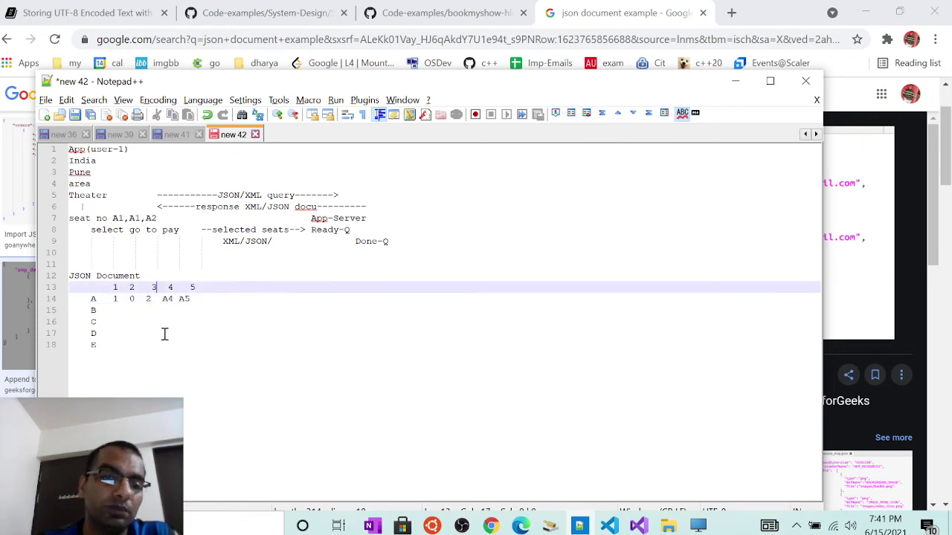
pyautogui.press('BackSpace')
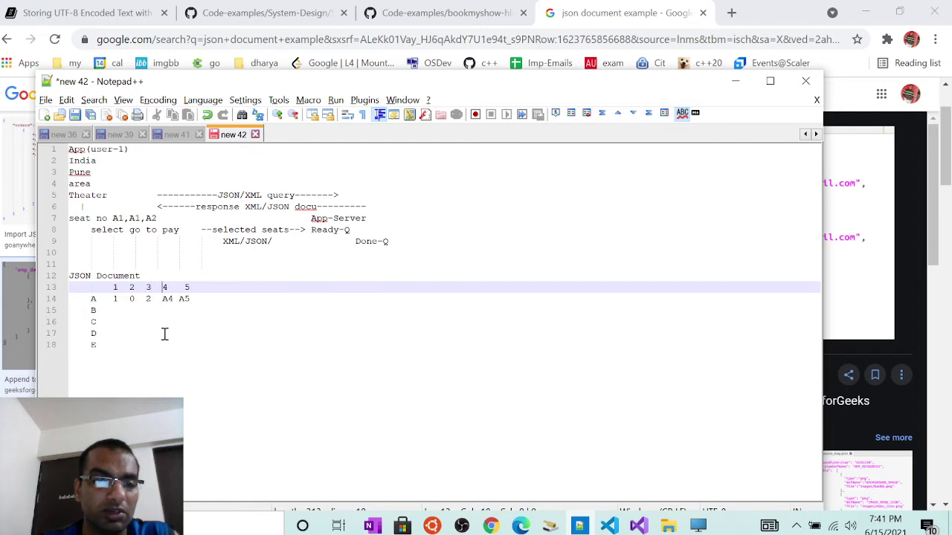
pyautogui.press('Down')
pyautogui.press('Delete')
pyautogui.press('Delete')
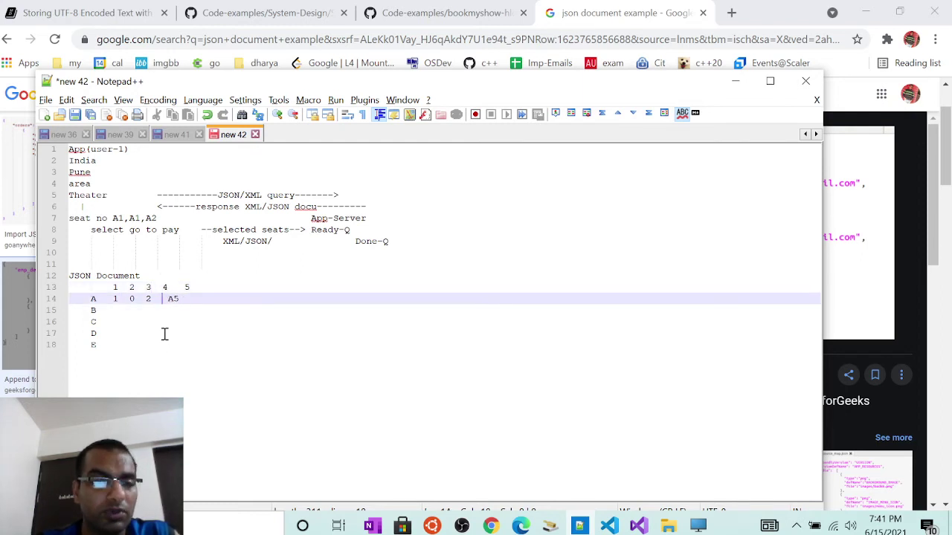
pyautogui.press('BackSpace')
pyautogui.write('0   0')
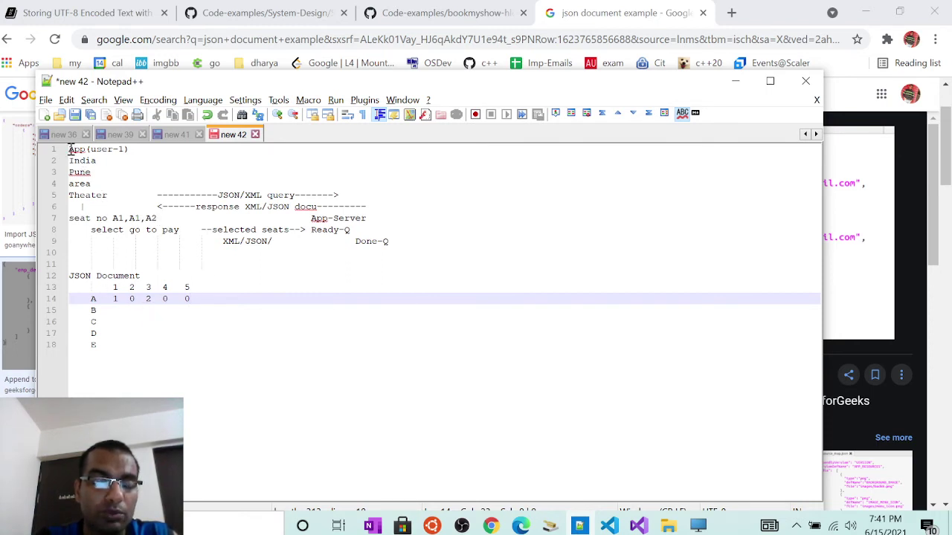
# - Select the seat grid and highlight row A's status codes 1 0 2 0 0
pyautogui.moveTo(69, 277)
pyautogui.mouseDown()
pyautogui.moveTo(105, 343)
pyautogui.moveTo(71, 291)
pyautogui.mouseUp()
pyautogui.click(105, 348)
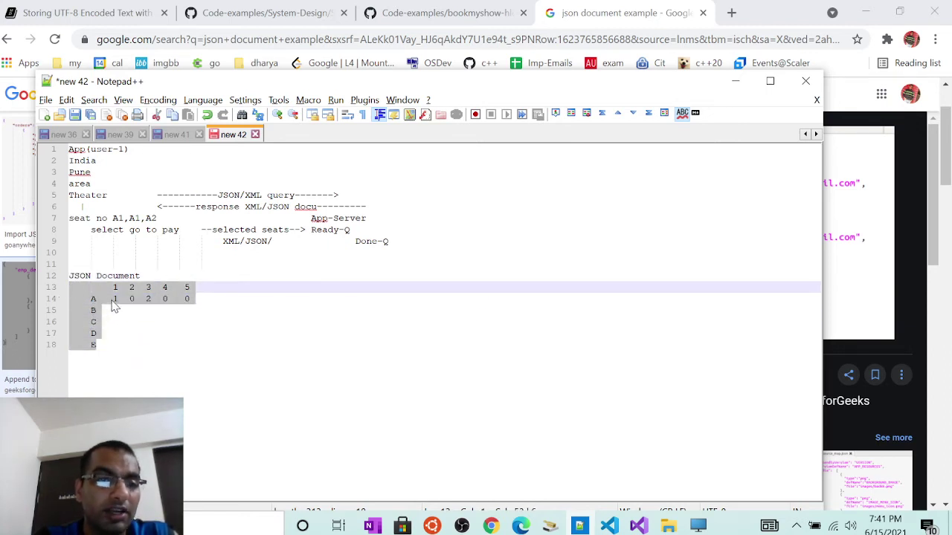
pyautogui.click(111, 298)
pyautogui.press('Home')
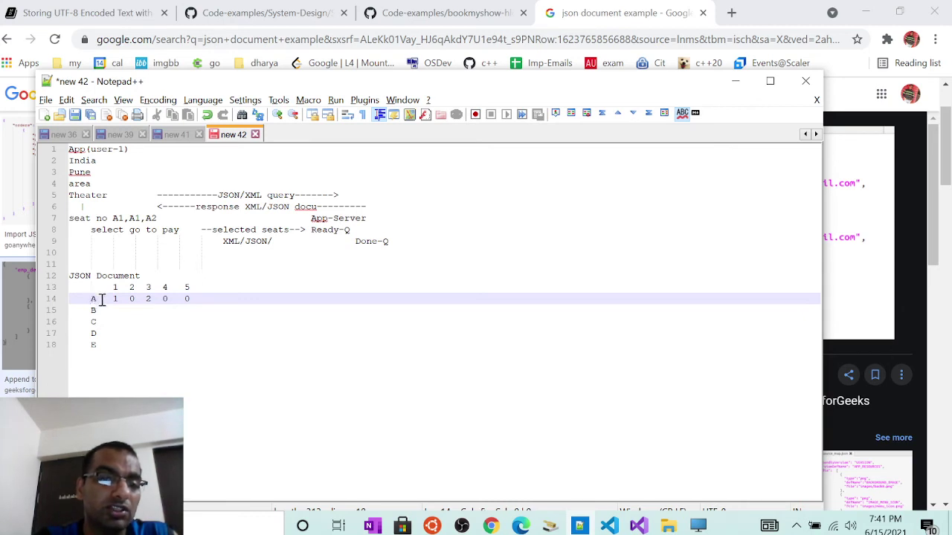
pyautogui.doubleClick(93, 298)
pyautogui.moveTo(113, 288)
pyautogui.mouseDown()
pyautogui.moveTo(206, 287)
pyautogui.moveTo(114, 298)
pyautogui.mouseUp()
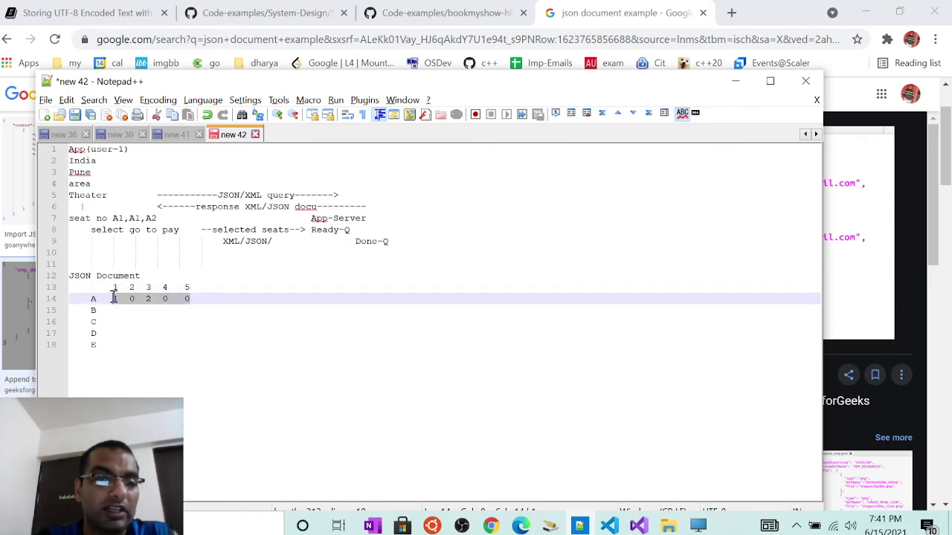
pyautogui.click(179, 219)
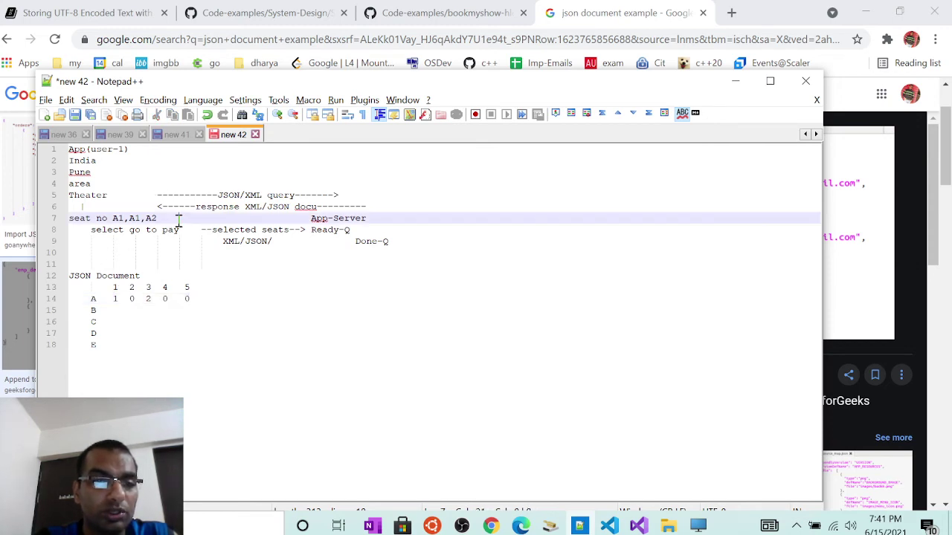
pyautogui.click(373, 218)
pyautogui.press('Return')
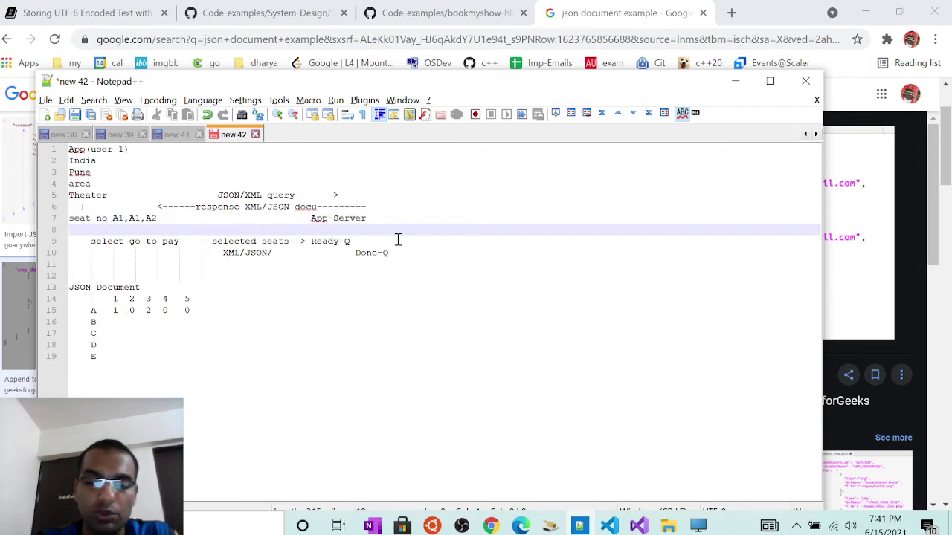
pyautogui.write('[[[]]]]')
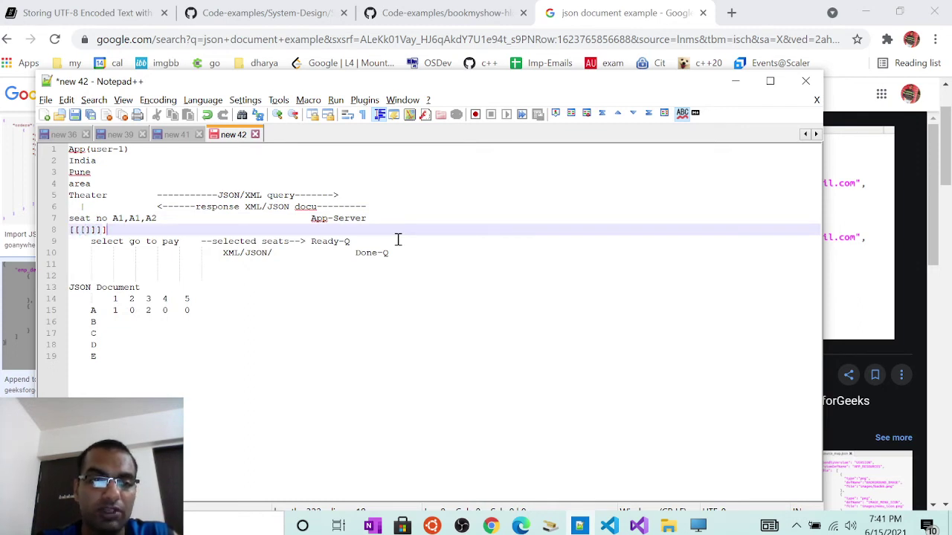
pyautogui.press('BackSpace')
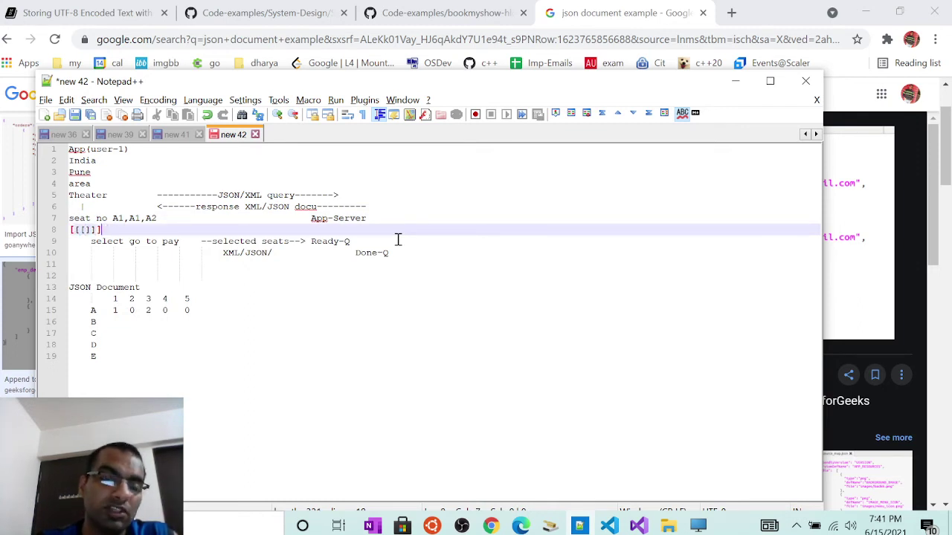
pyautogui.click(167, 321)
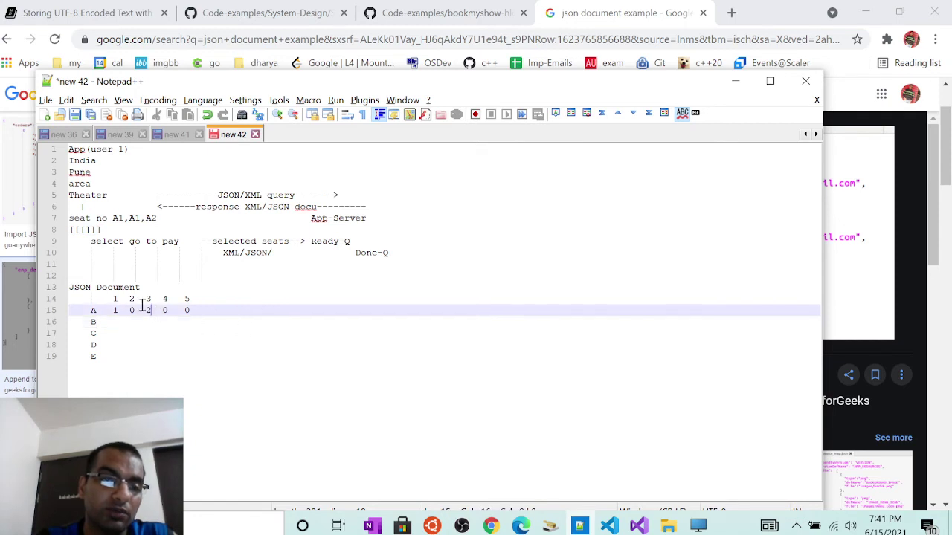
pyautogui.doubleClick(149, 311)
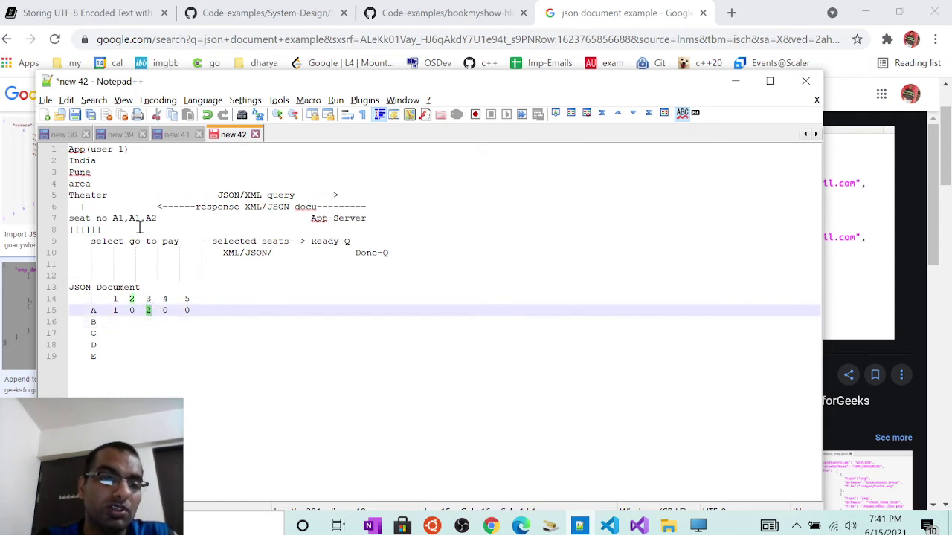
pyautogui.click(132, 311)
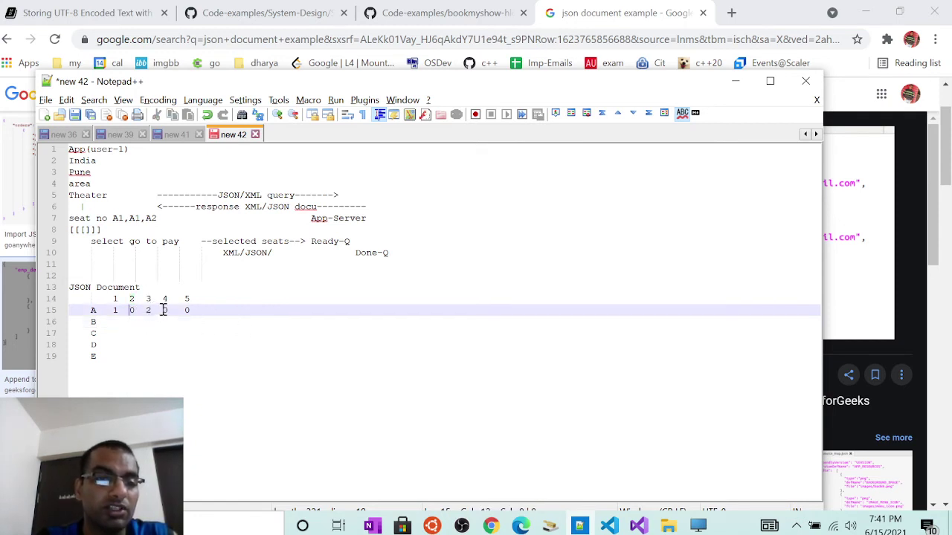
pyautogui.moveTo(91, 241); pyautogui.dragTo(176, 242)
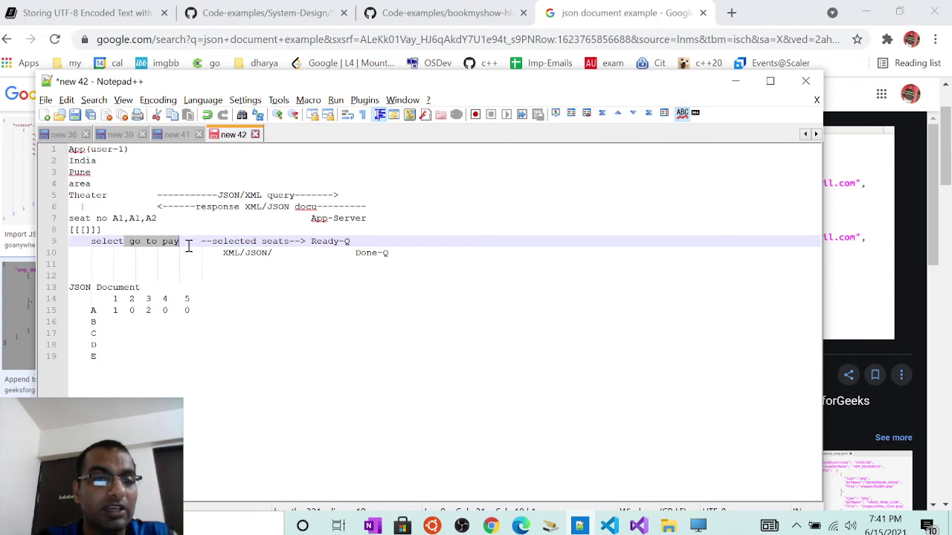
pyautogui.click(361, 241)
pyautogui.press('Return')
pyautogui.write('not paid yer')
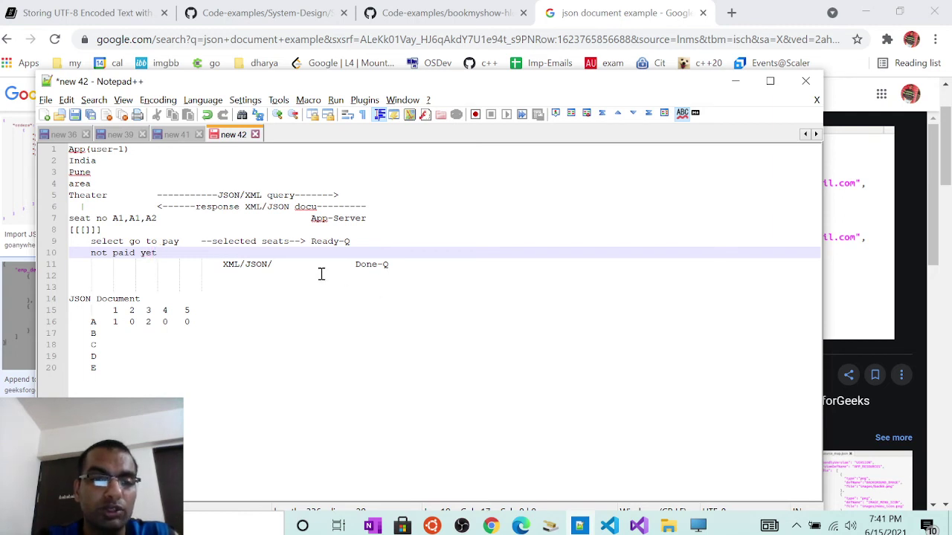
pyautogui.moveTo(179, 241); pyautogui.dragTo(84, 241)
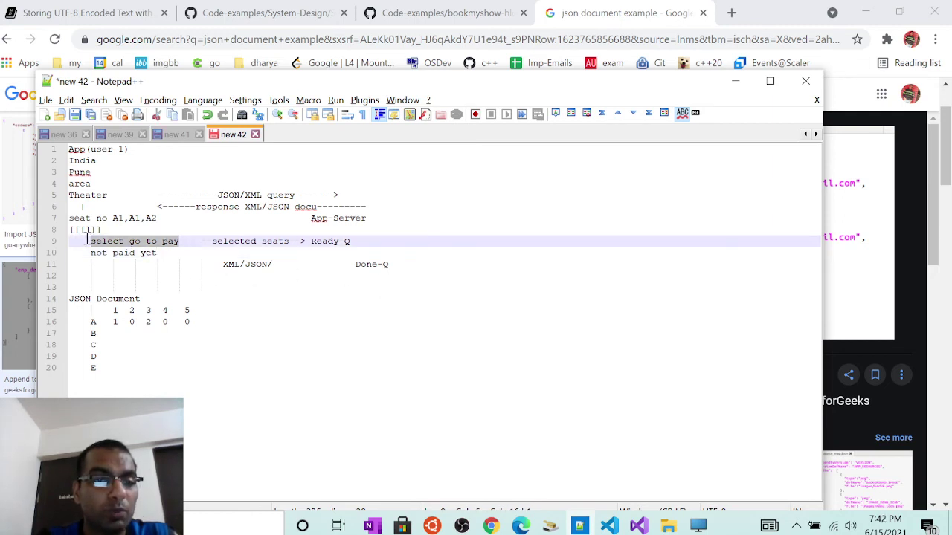
pyautogui.click(148, 243)
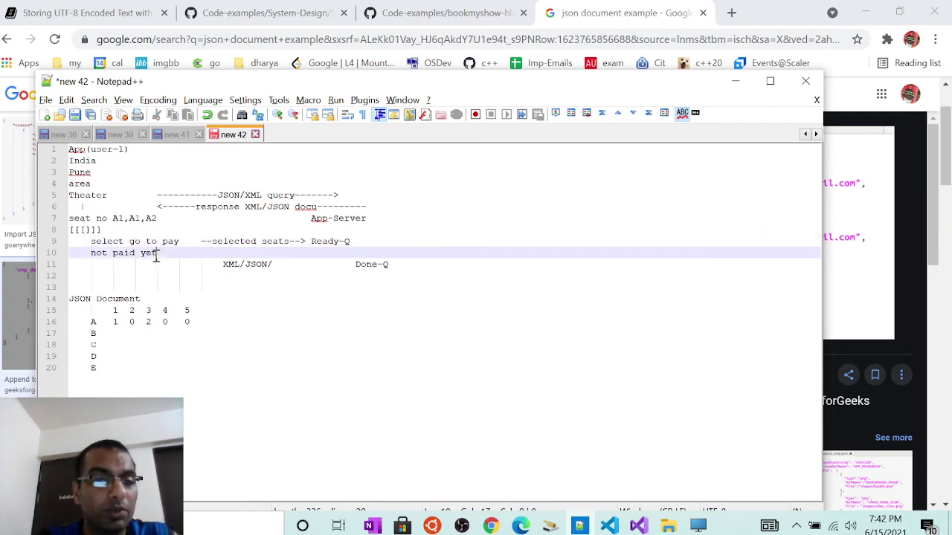
pyautogui.moveTo(158, 255); pyautogui.dragTo(91, 255)
pyautogui.moveTo(203, 241); pyautogui.dragTo(302, 241)
# - Wrap line 9's arrow as msg(selected seats), align App-Server with Ready-Q, and annotate Ready-Q
pyautogui.click(212, 244)
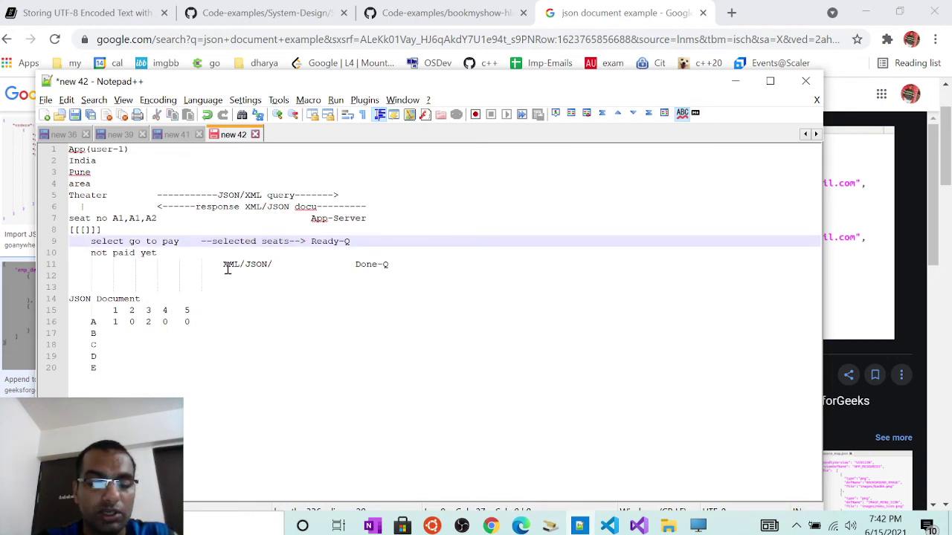
pyautogui.write('msg(')
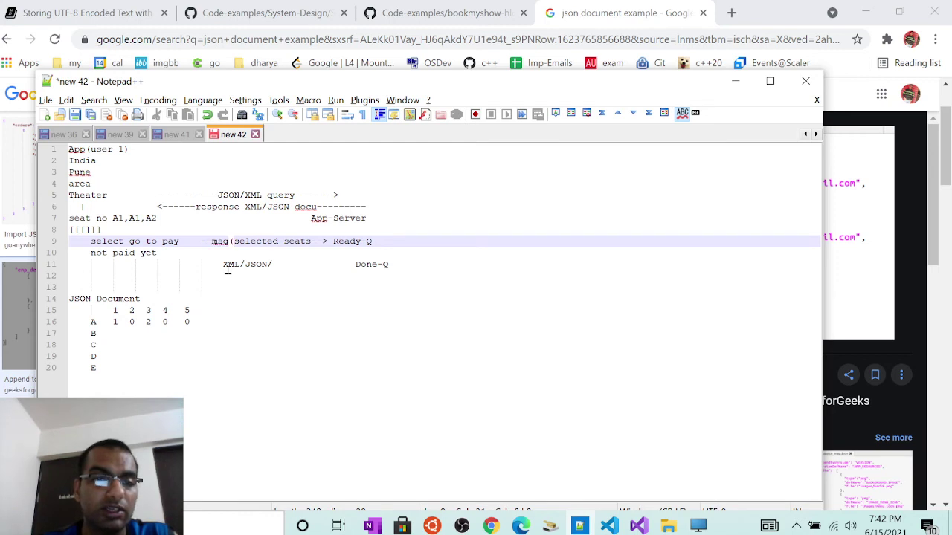
pyautogui.write(')')
pyautogui.press('Up')
pyautogui.press('Up')
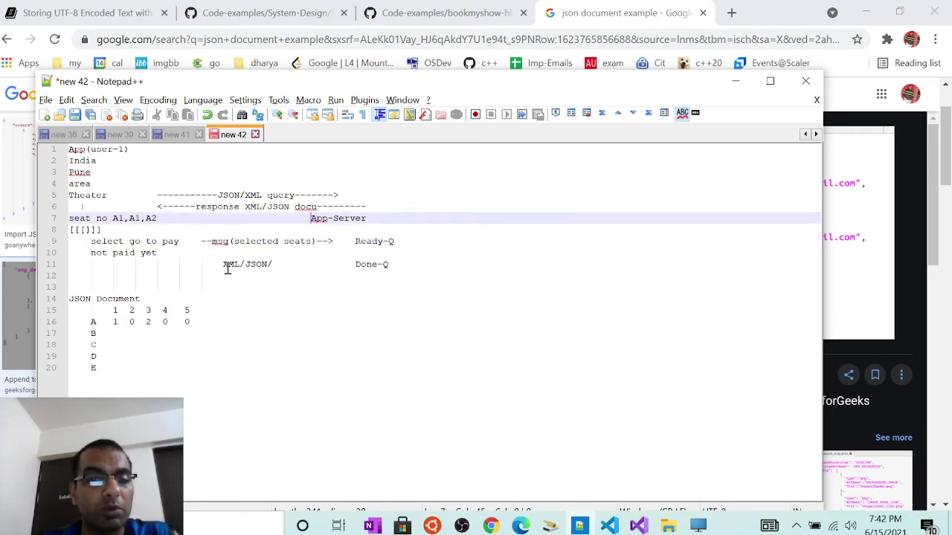
pyautogui.press('Tab')
pyautogui.press('Tab')
pyautogui.press('Down')
pyautogui.press('Down')
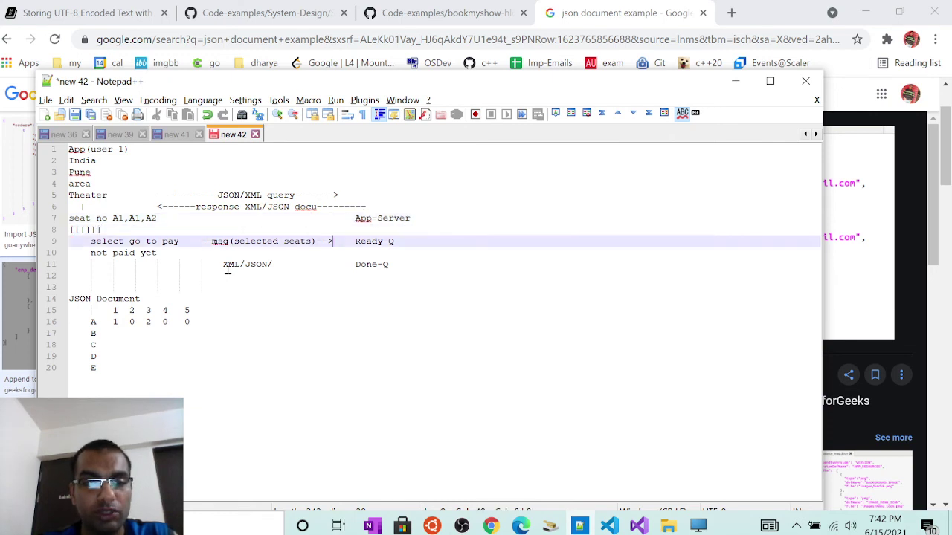
pyautogui.press('End')
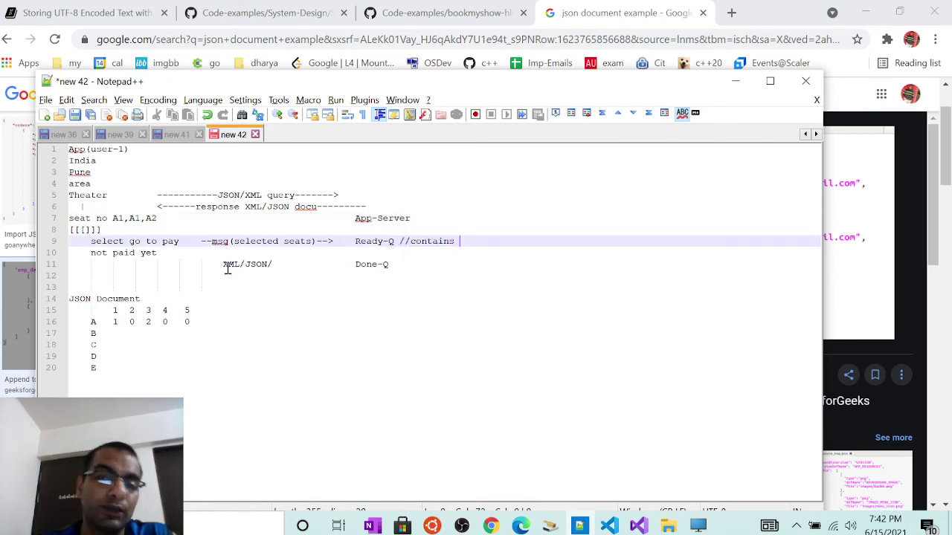
pyautogui.write('seat')
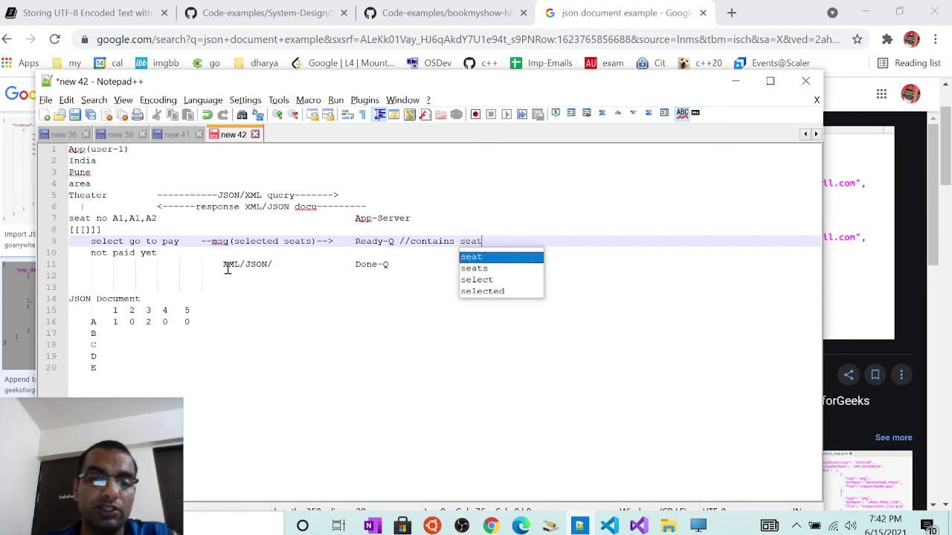
pyautogui.press('Escape')
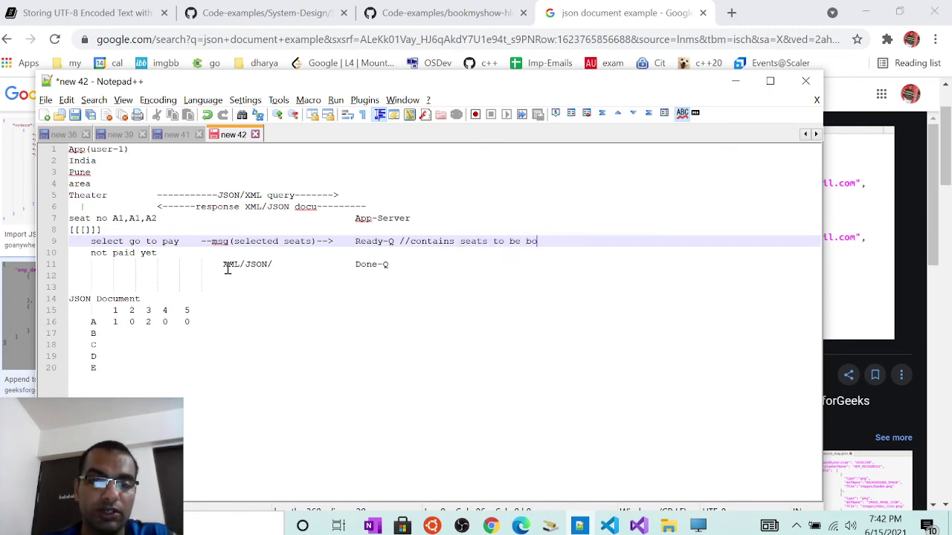
pyautogui.write('oked')
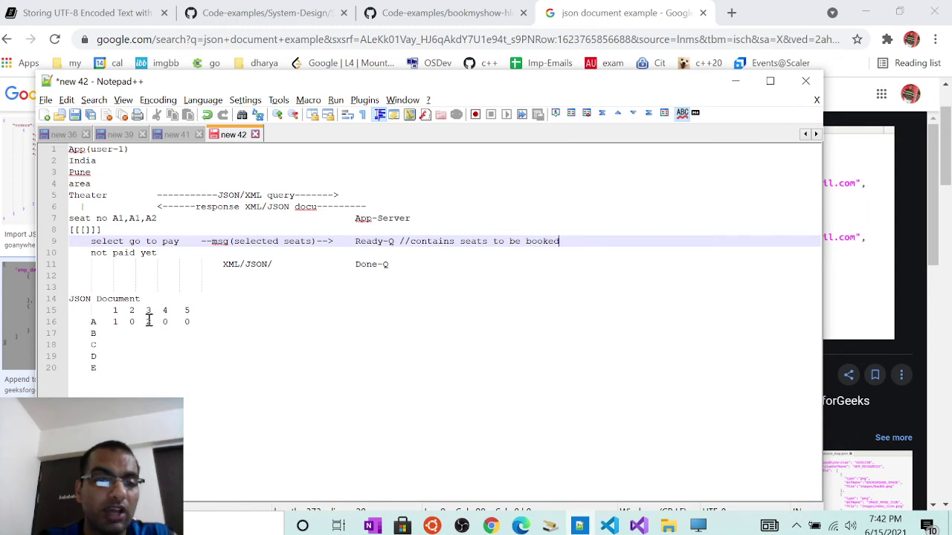
# - Highlight the 2 in row A, Done-Q, and the response XML/JSON text
pyautogui.doubleClick(148, 321)
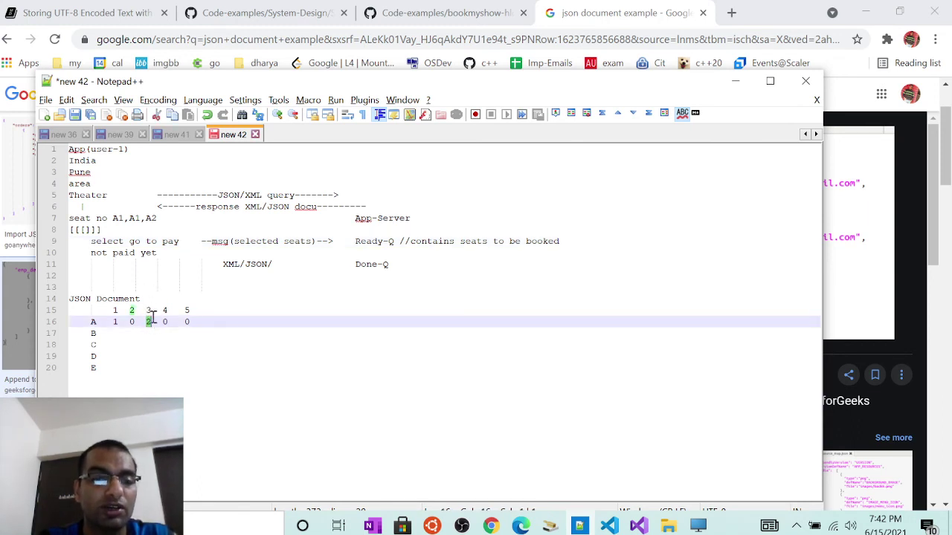
pyautogui.doubleClick(382, 264)
pyautogui.moveTo(382, 265); pyautogui.dragTo(359, 264)
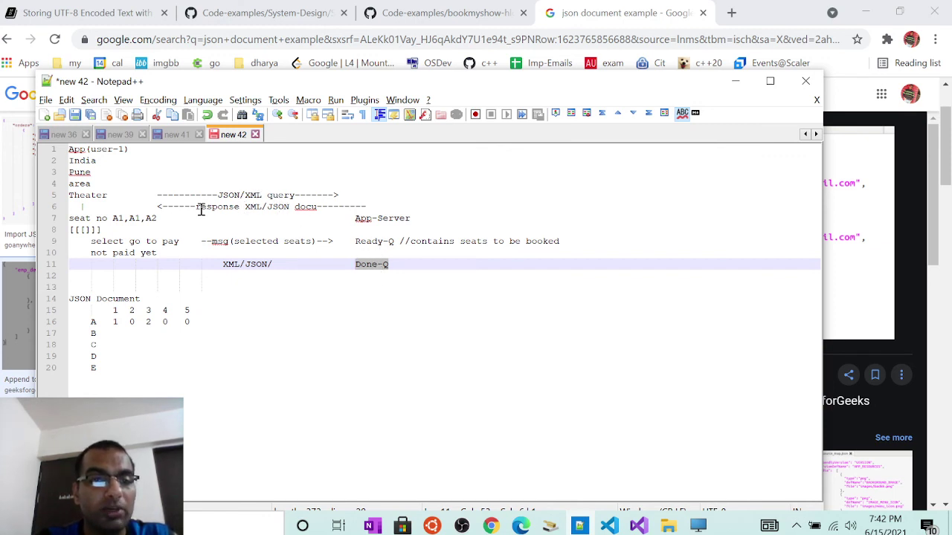
pyautogui.moveTo(198, 207)
pyautogui.mouseDown()
pyautogui.moveTo(319, 195)
pyautogui.moveTo(319, 206)
pyautogui.mouseUp()
pyautogui.click(292, 219)
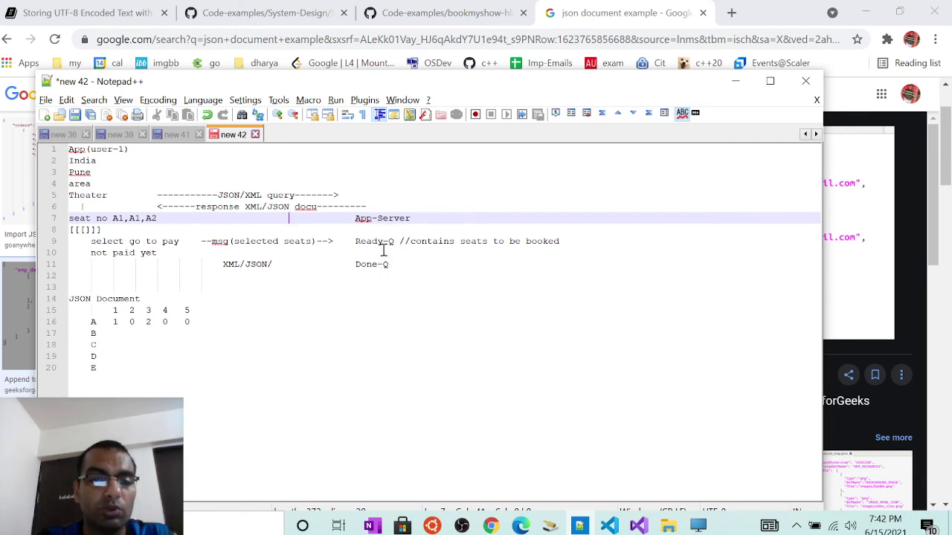
# - Append 'Ready-Q OR Done-Q' to the response line 6
pyautogui.click(375, 210)
pyautogui.write('Ready-Q')
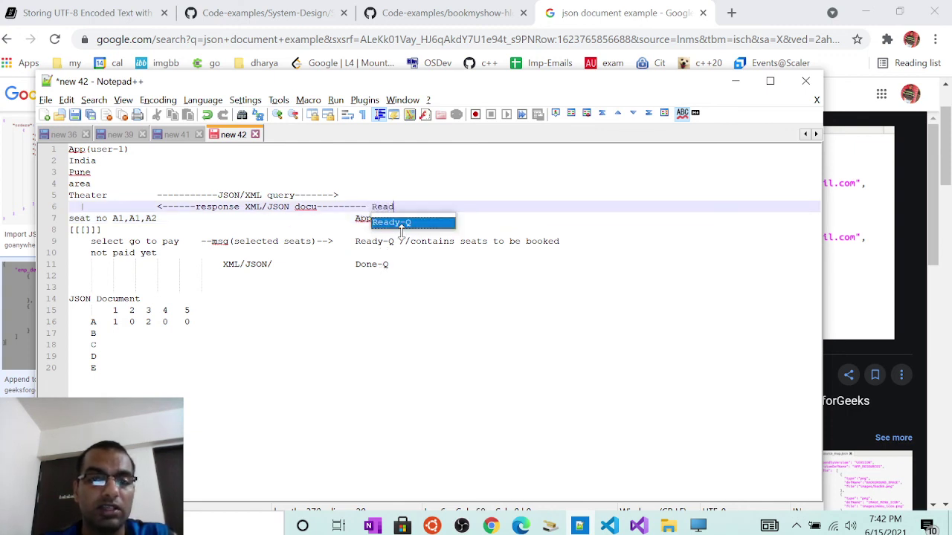
pyautogui.write(' OR ')
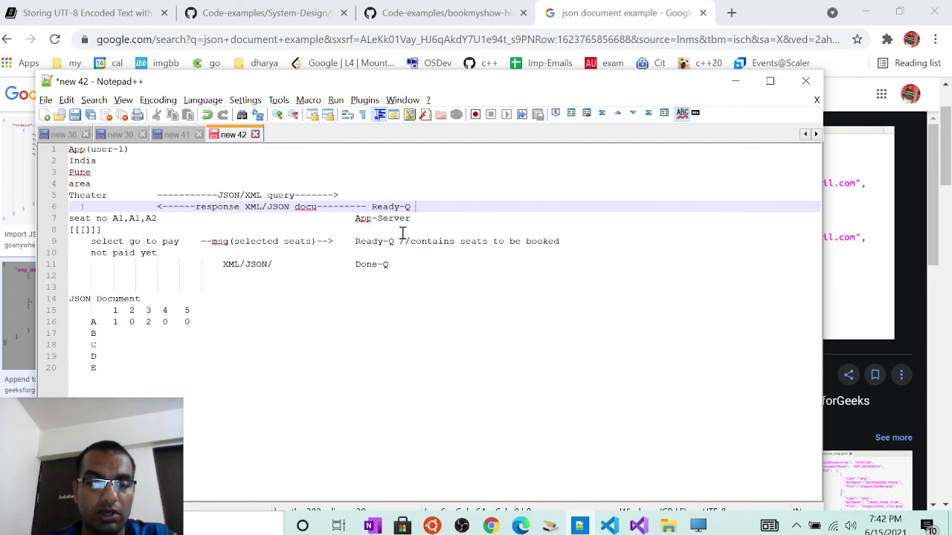
pyautogui.write('Done-Q')
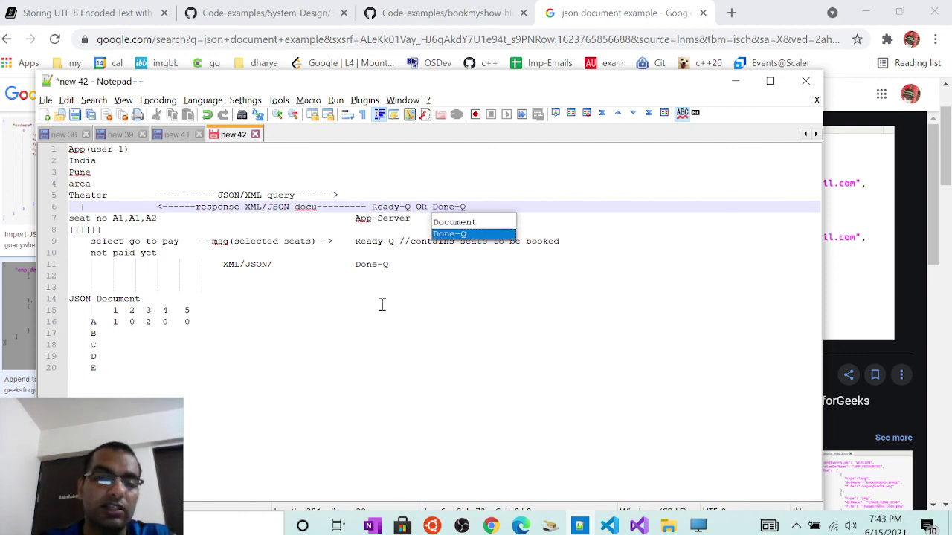
pyautogui.click(382, 300)
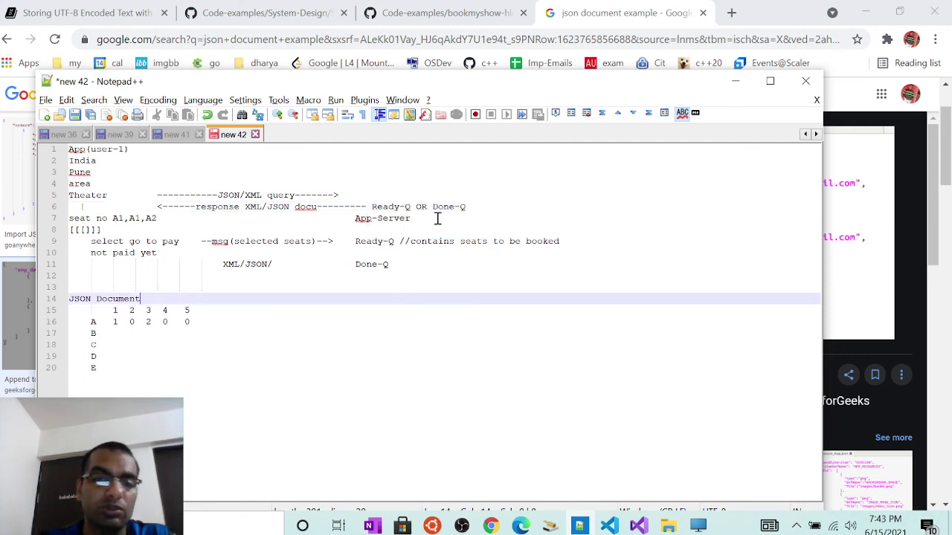
# - Highlight Ready-Q, Done-Q and XML/JSON/ on lines 9 and 11 in turn
pyautogui.moveTo(394, 241); pyautogui.dragTo(354, 241)
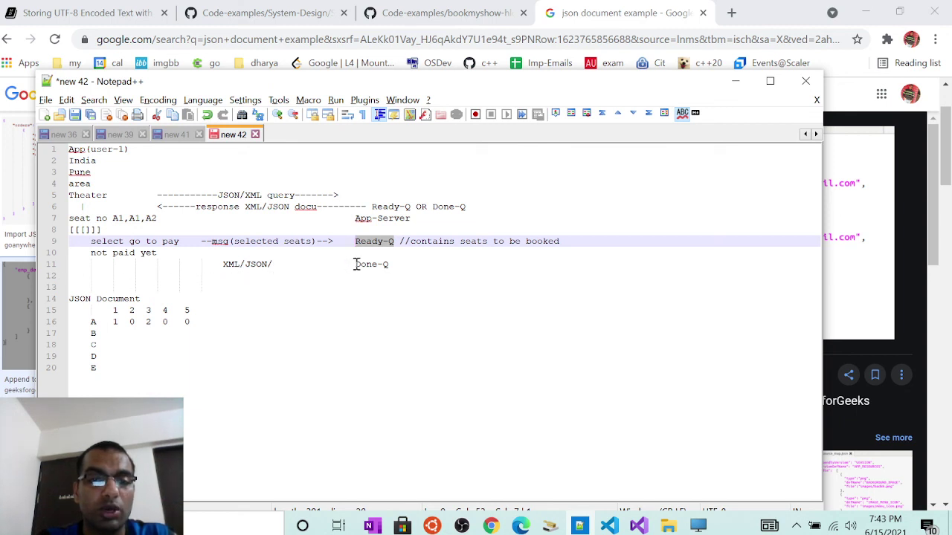
pyautogui.click(157, 254)
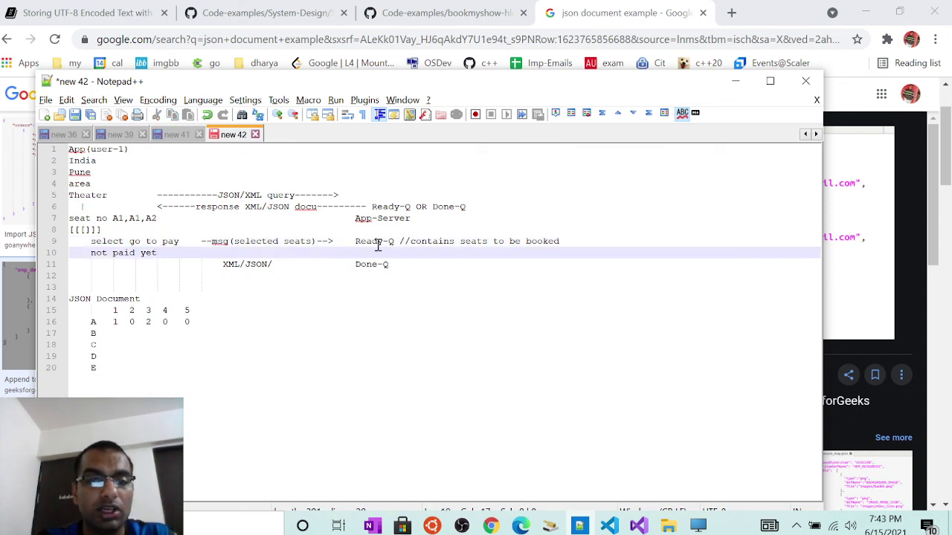
pyautogui.moveTo(388, 266); pyautogui.dragTo(356, 266)
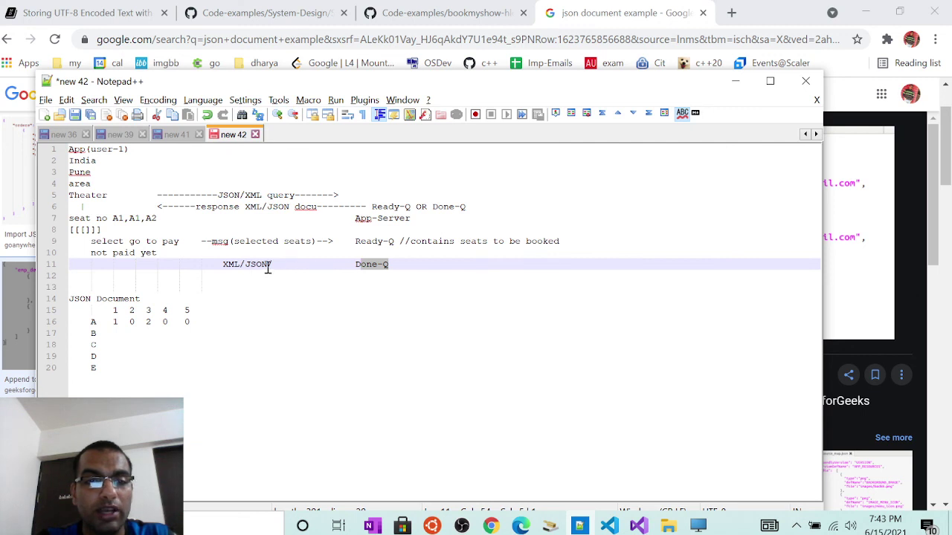
pyautogui.moveTo(272, 268); pyautogui.dragTo(223, 266)
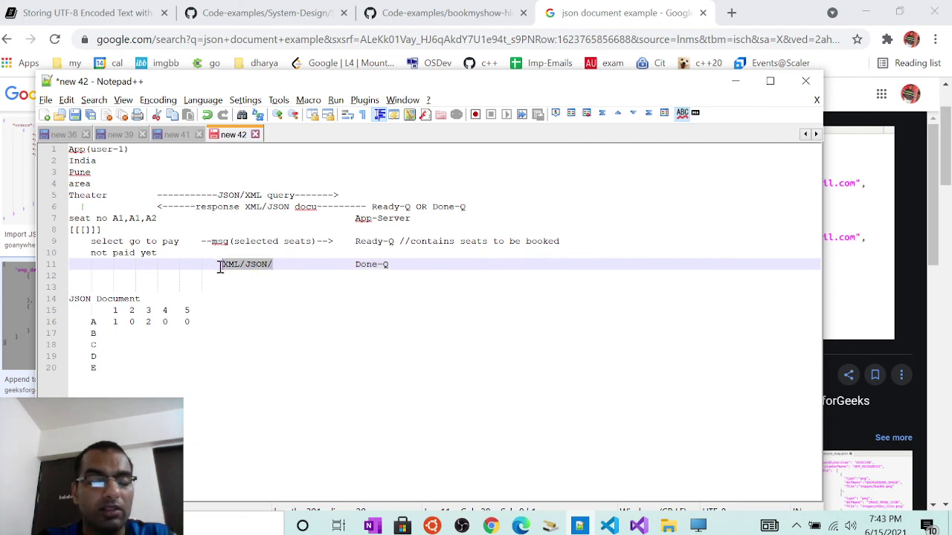
pyautogui.click(229, 267)
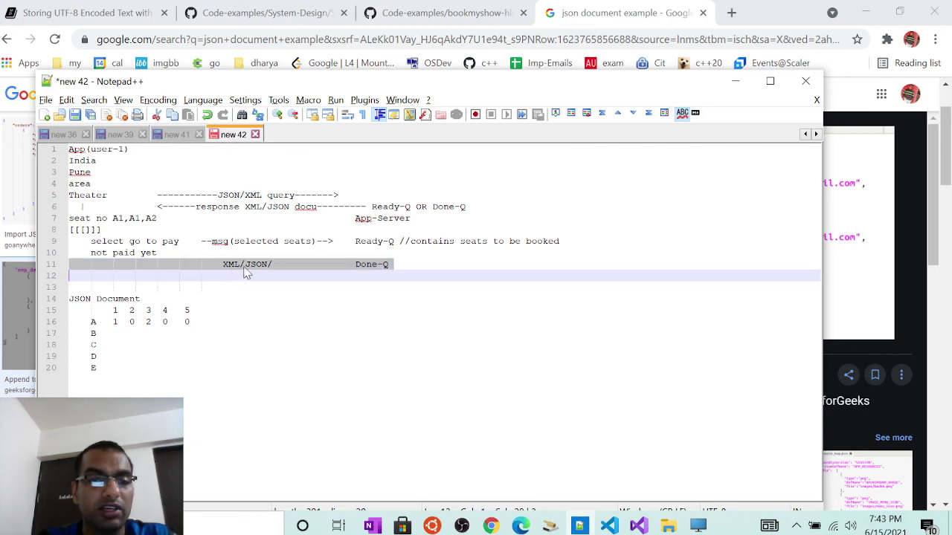
pyautogui.click(261, 265)
pyautogui.moveTo(272, 266); pyautogui.dragTo(223, 265)
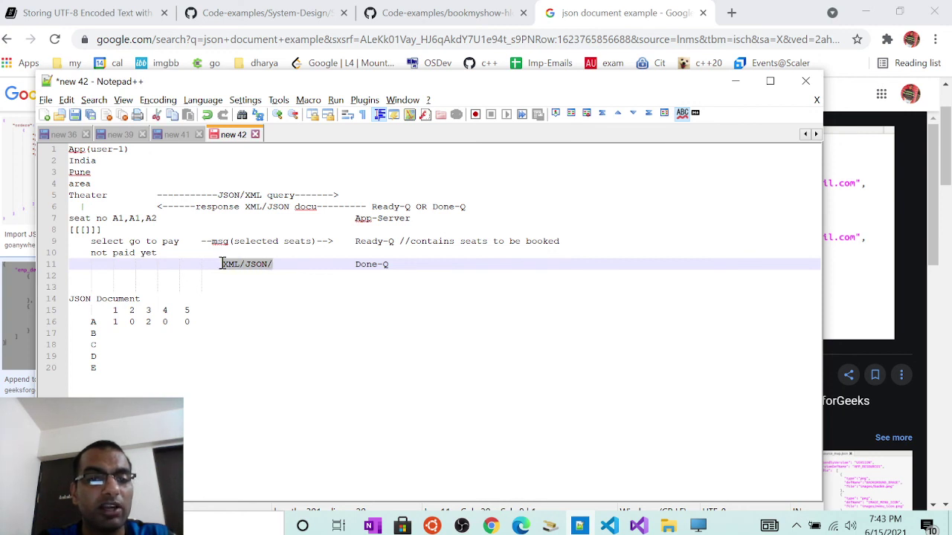